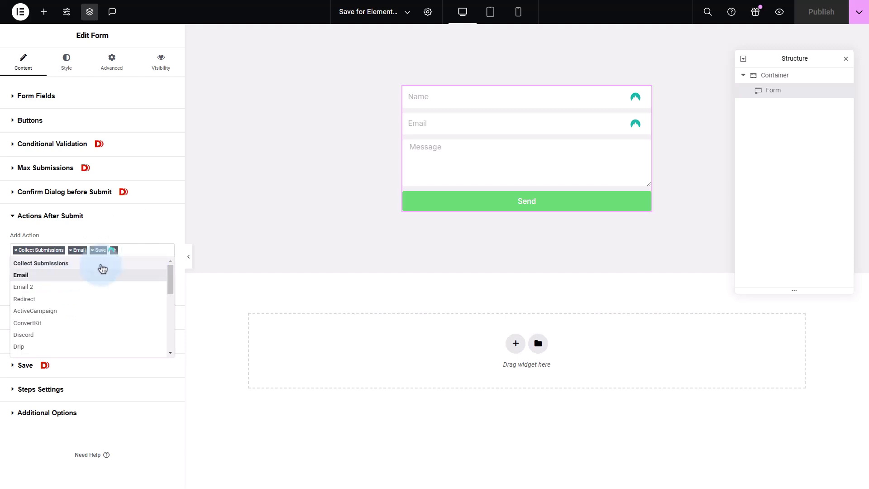
Step: Open the form's Save action settings and examine the available saving options, meta fields, post title, content and type
left_click(104, 221)
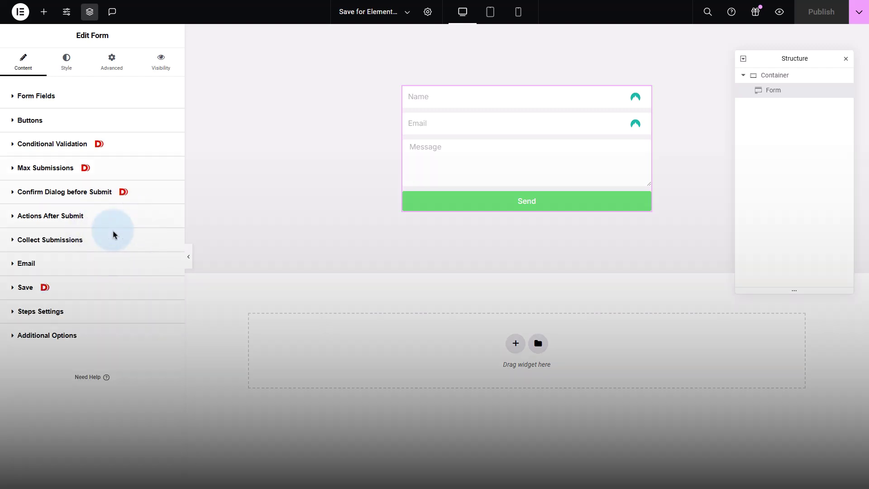
left_click(75, 222)
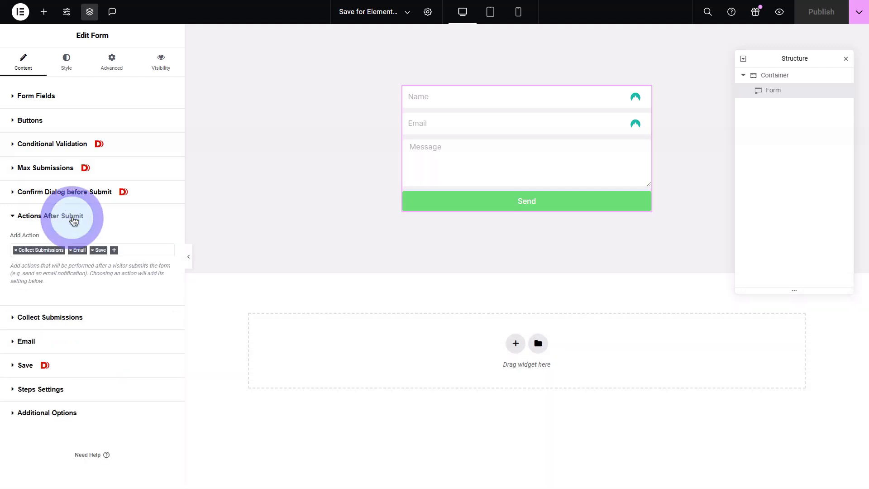
left_click(62, 366)
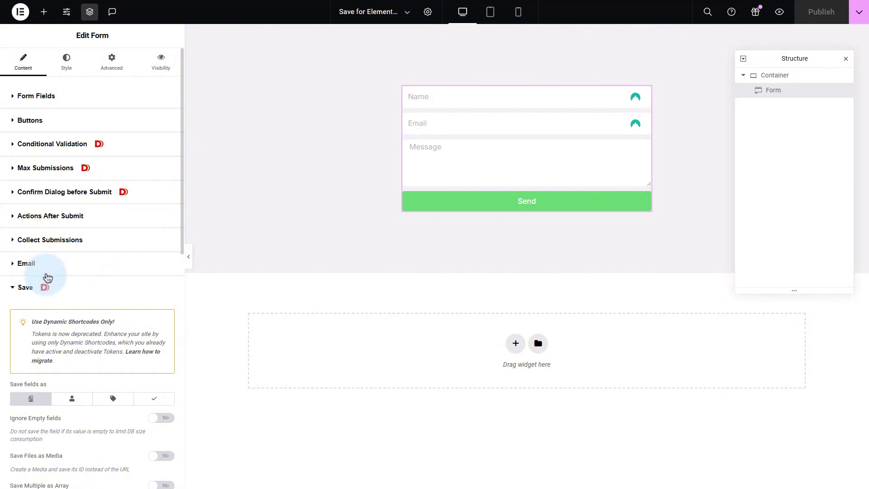
scroll(47, 278, "down", 5)
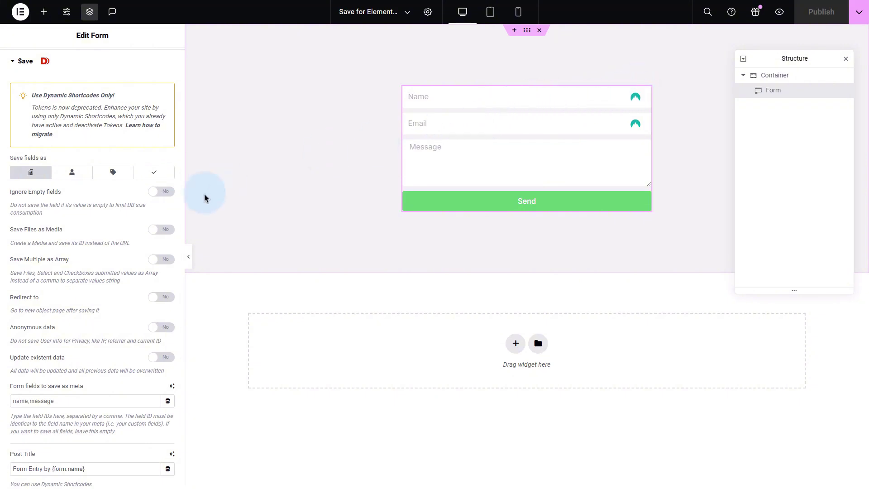
scroll(36, 193, "down", 2)
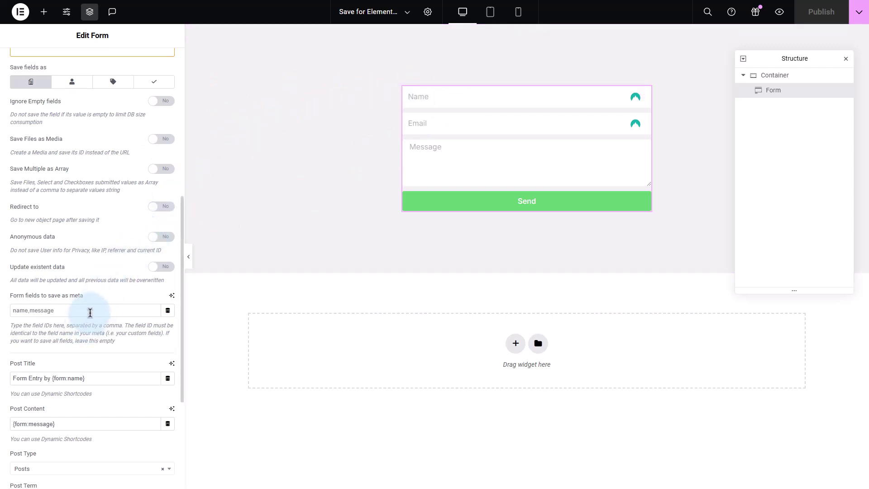
scroll(89, 295, "up", 2)
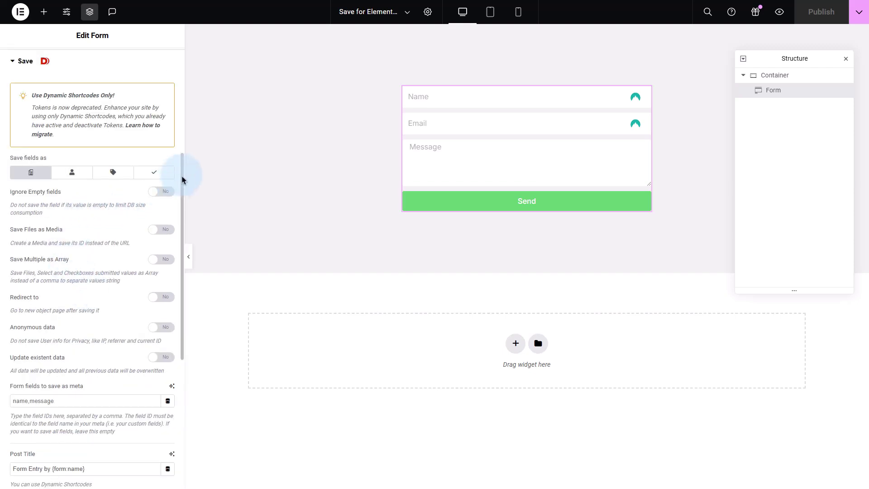
scroll(179, 176, "down", 6)
scroll(171, 181, "up", 7)
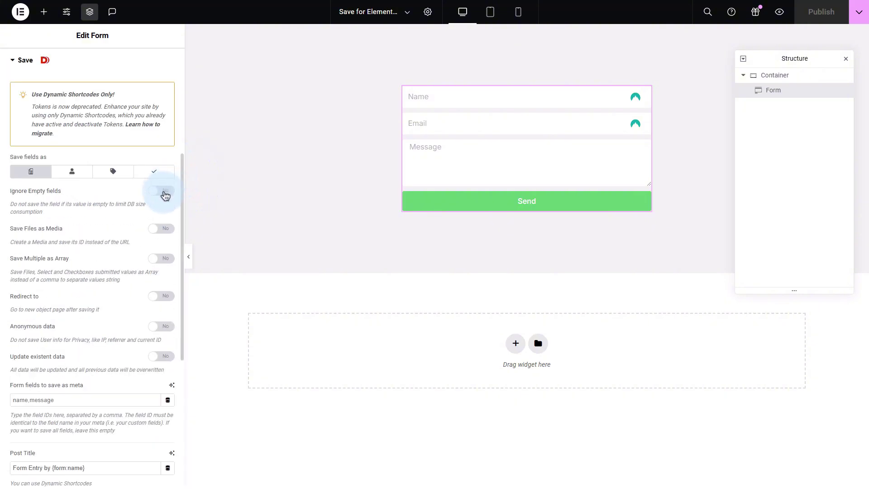
scroll(164, 196, "down", 1)
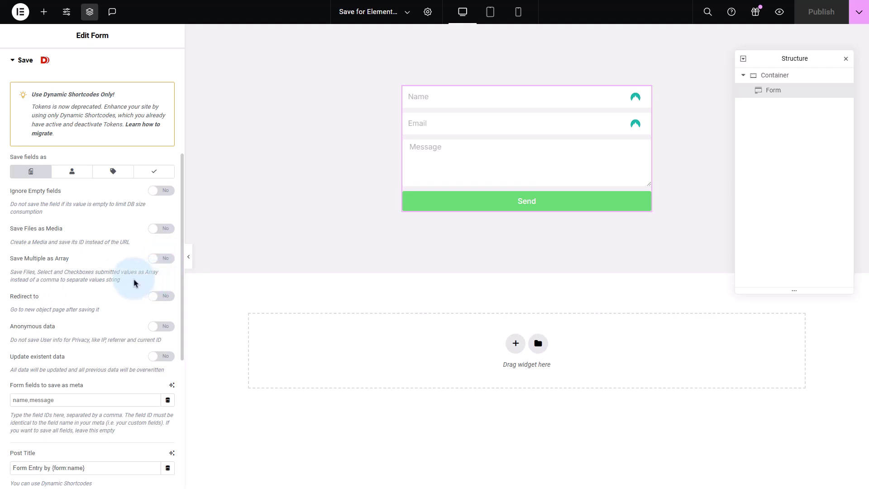
Step: Try switching on the Redirect to and Update existent data options of the Save action
left_click(165, 296)
left_click(166, 296)
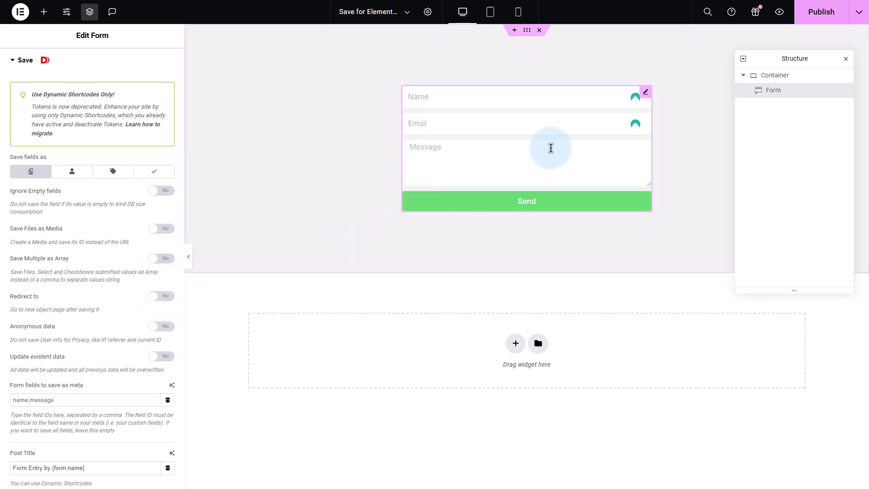
scroll(168, 272, "down", 3)
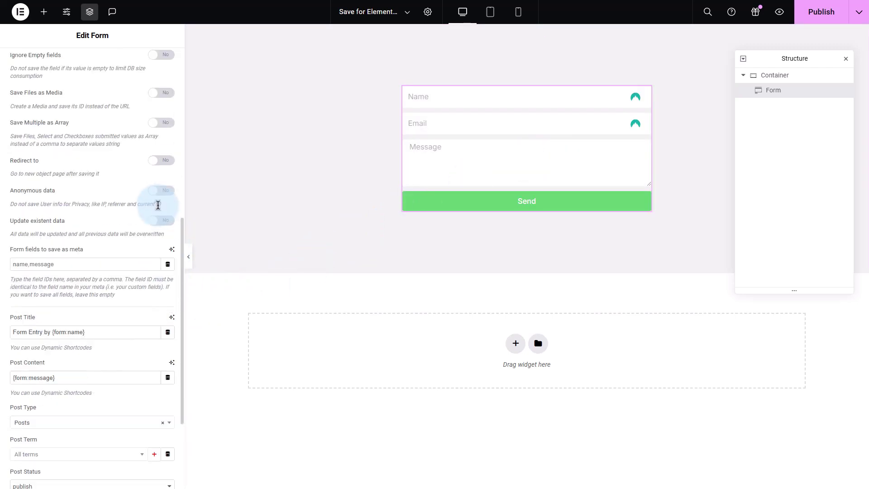
left_click(163, 160)
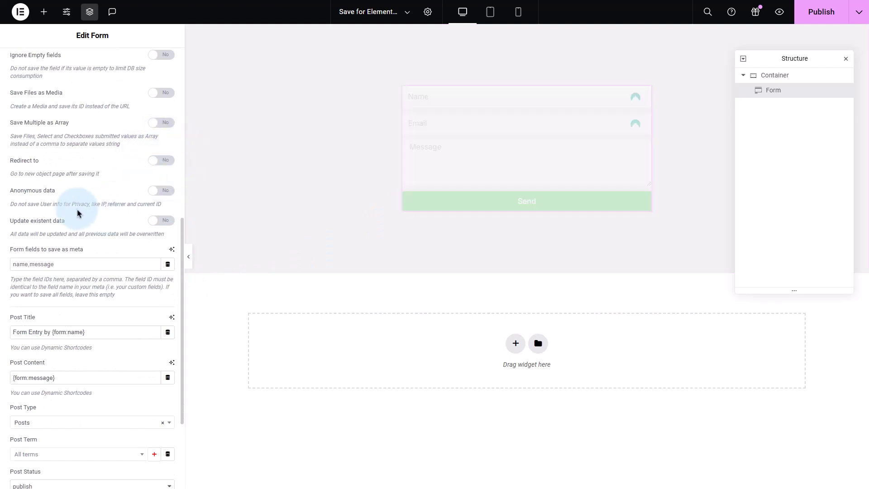
scroll(78, 208, "down", 2)
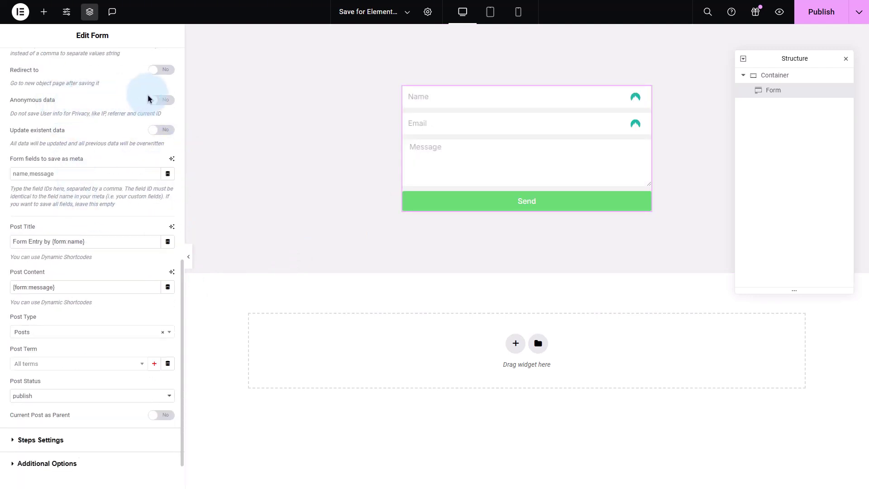
left_click(157, 69)
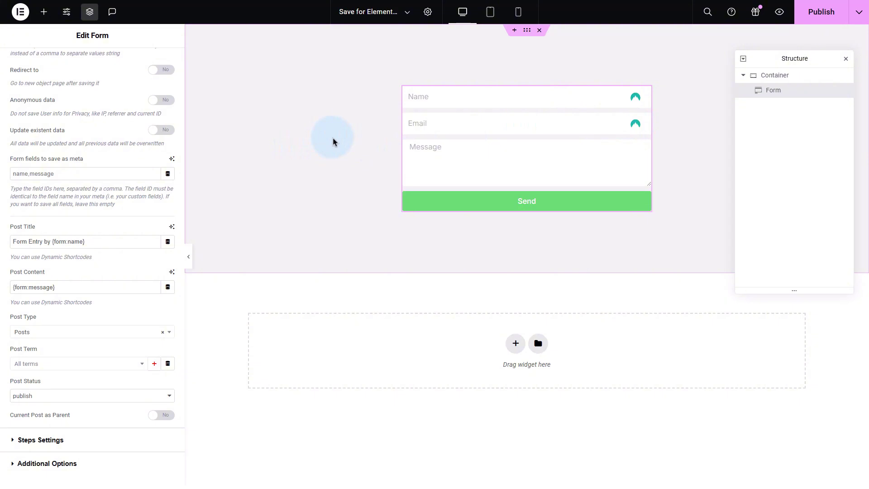
left_click(161, 130)
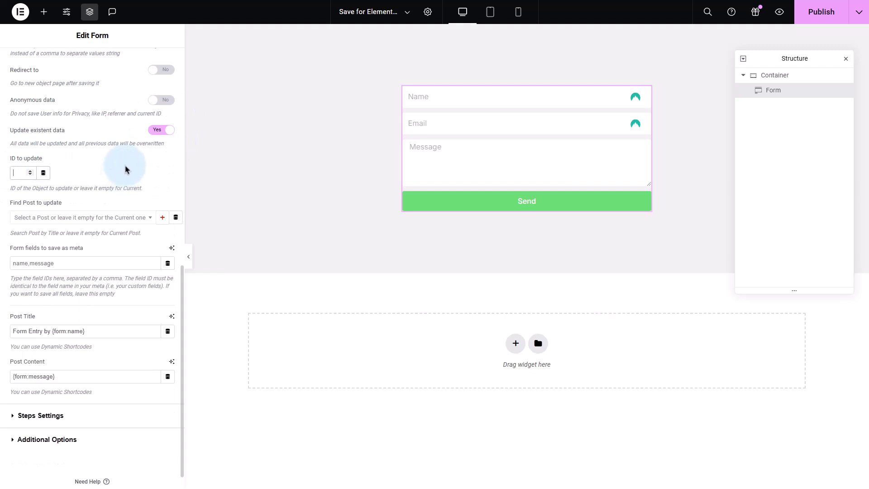
left_click(161, 131)
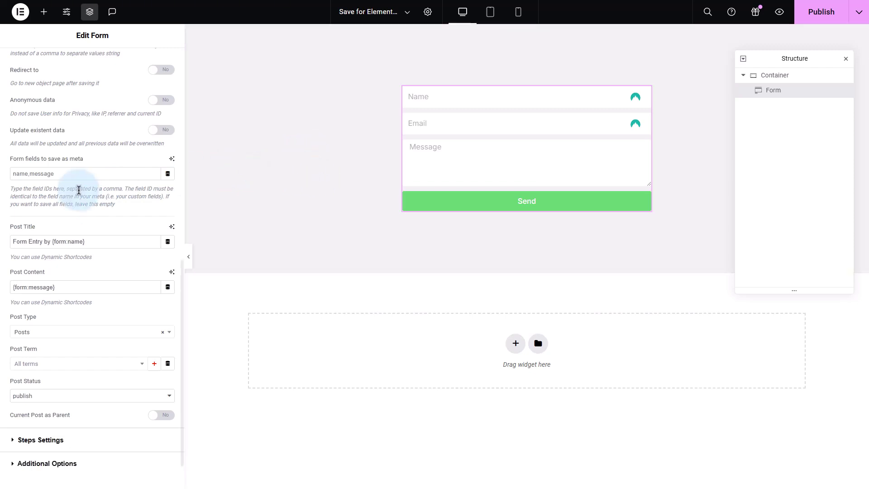
Step: Set the form fields to save as meta to "name, message, email"
left_click(58, 175)
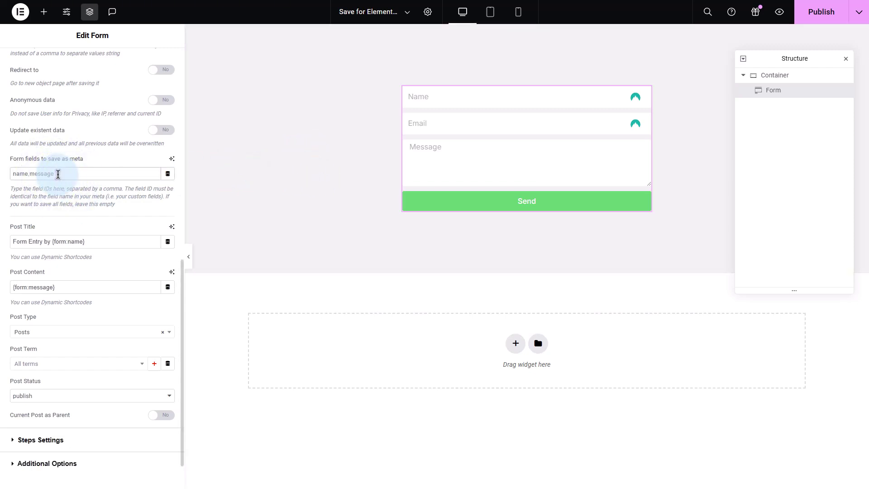
type("name, mes")
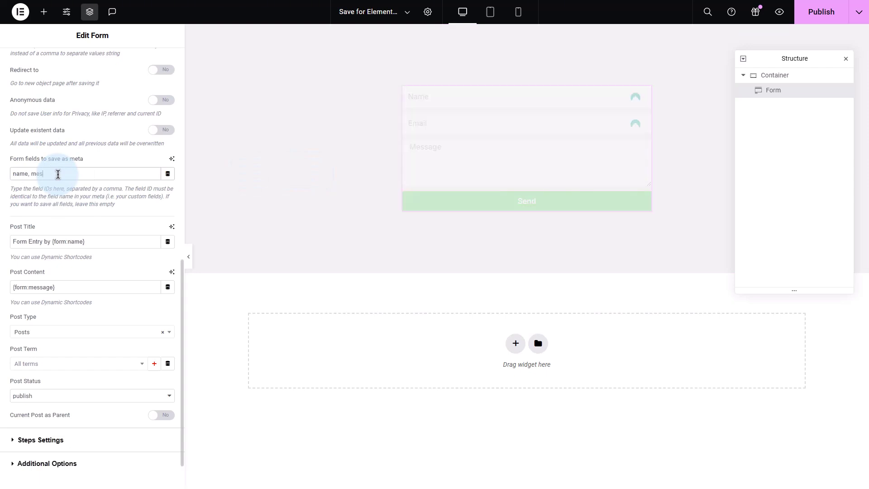
type("sage, email")
double_click(66, 173)
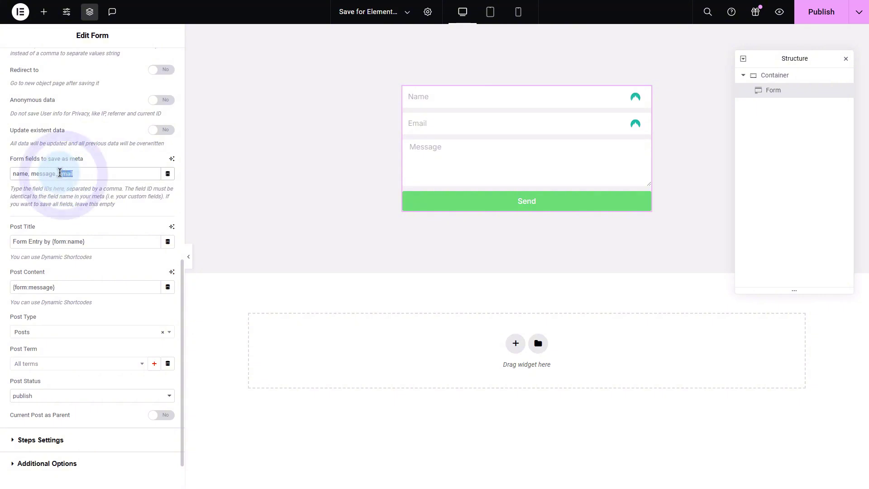
left_click_drag(13, 173, 84, 173)
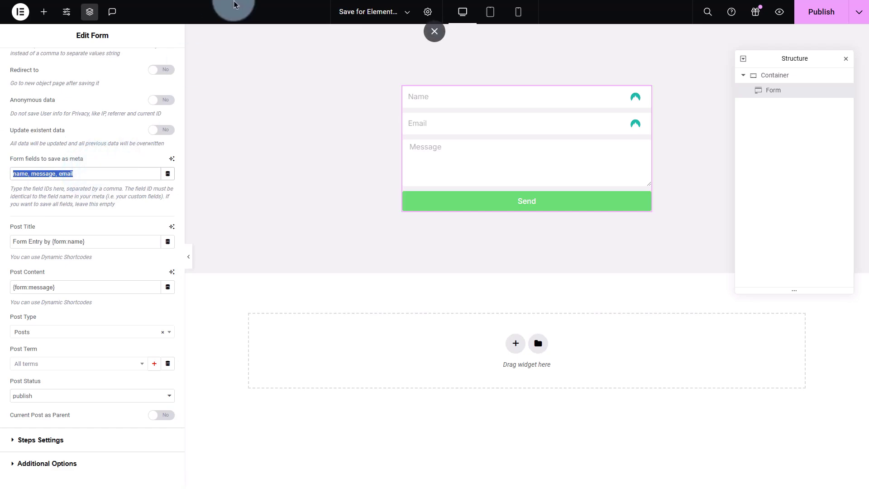
Step: Go to the ACF field groups in the WordPress admin and start a new field group titled "Post Fields"
key("F11")
left_click(176, 10)
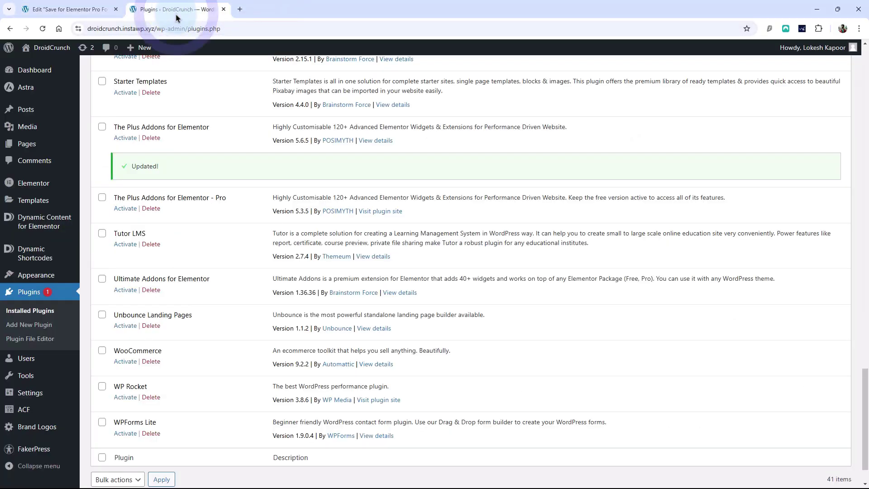
left_click(53, 410)
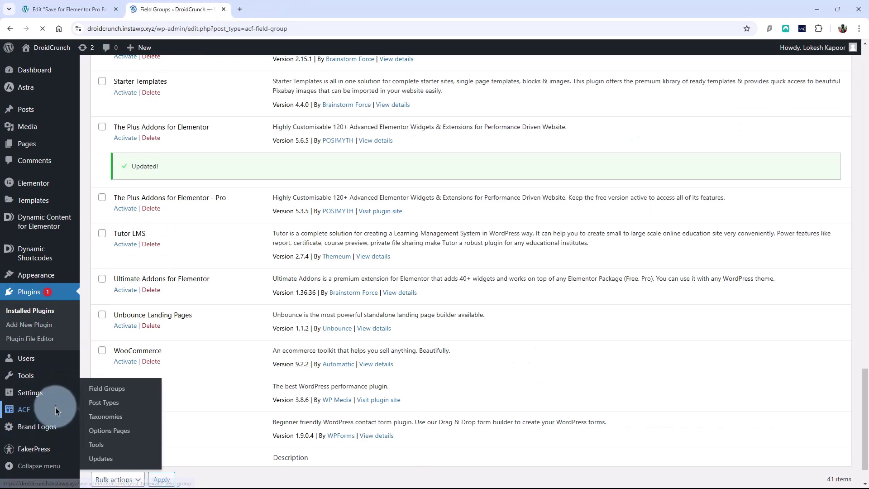
key("F11")
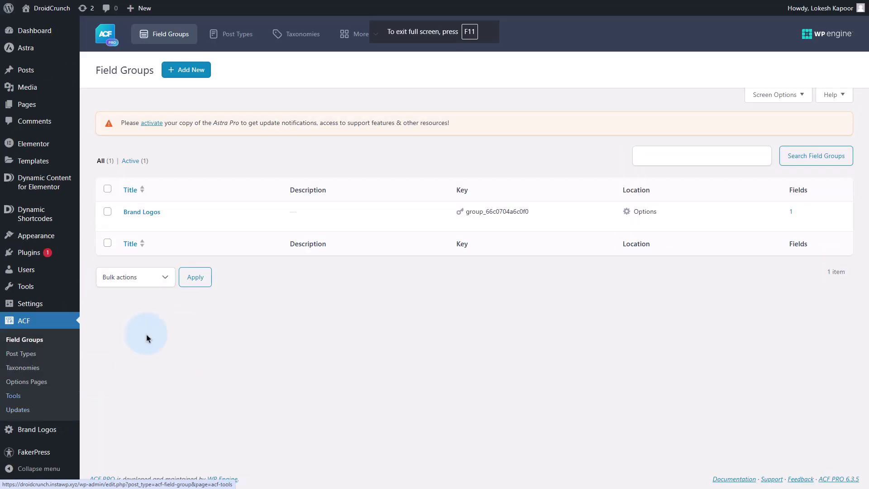
left_click(194, 72)
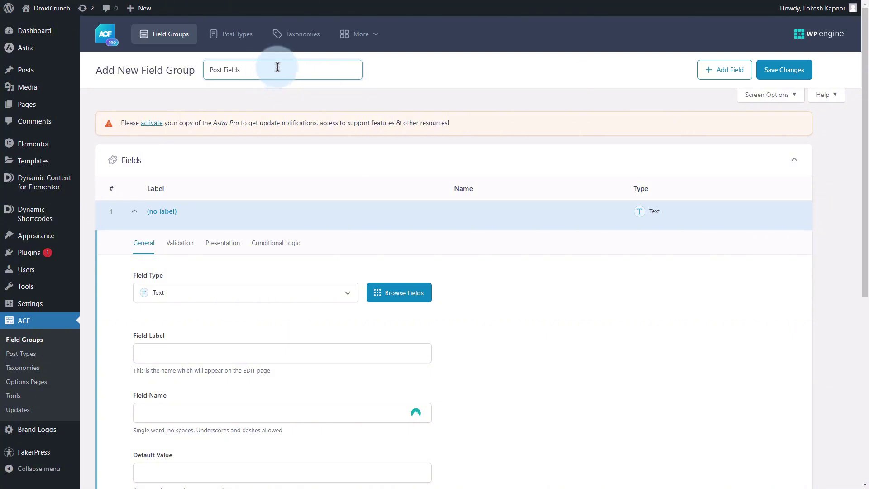
Step: Label the group's first text field "Name", check its field name, and collapse the field
left_click(388, 354)
scroll(530, 356, "down", 3)
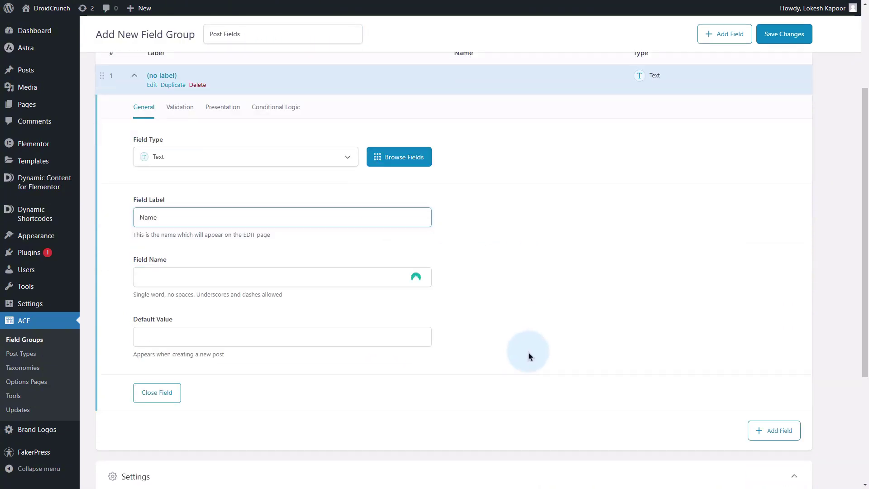
left_click(557, 330)
double_click(153, 285)
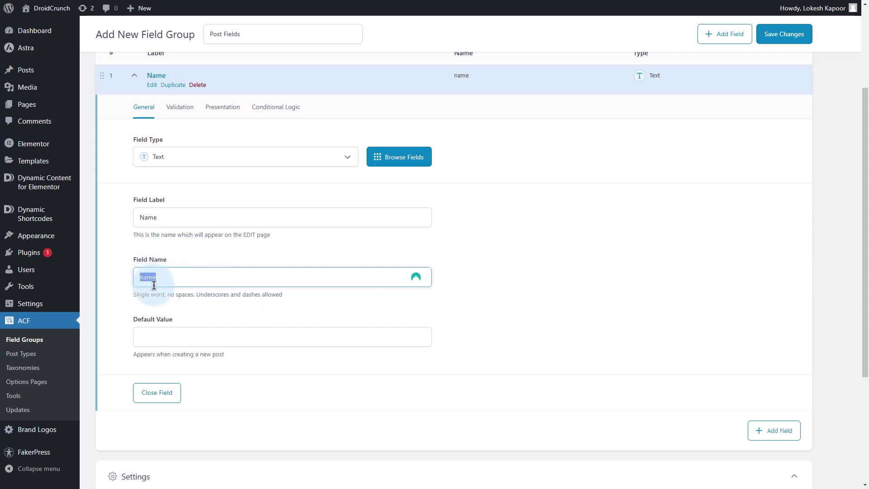
left_click(134, 75)
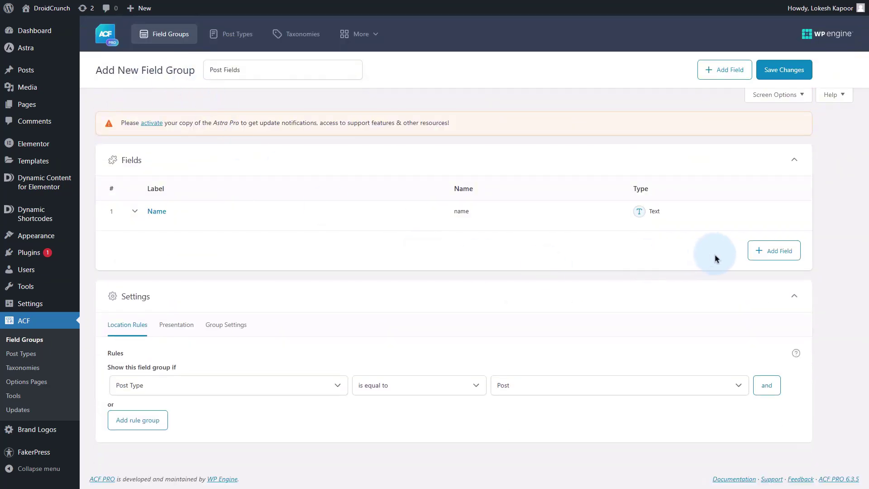
Step: Add a second field labelled "Message" with the Text Area type and collapse it
left_click(766, 252)
left_click(159, 326)
left_click(191, 374)
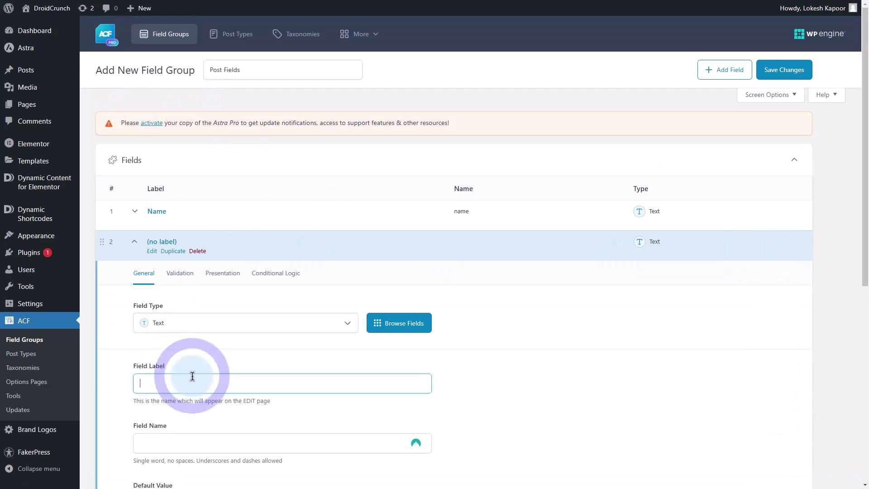
type("Message")
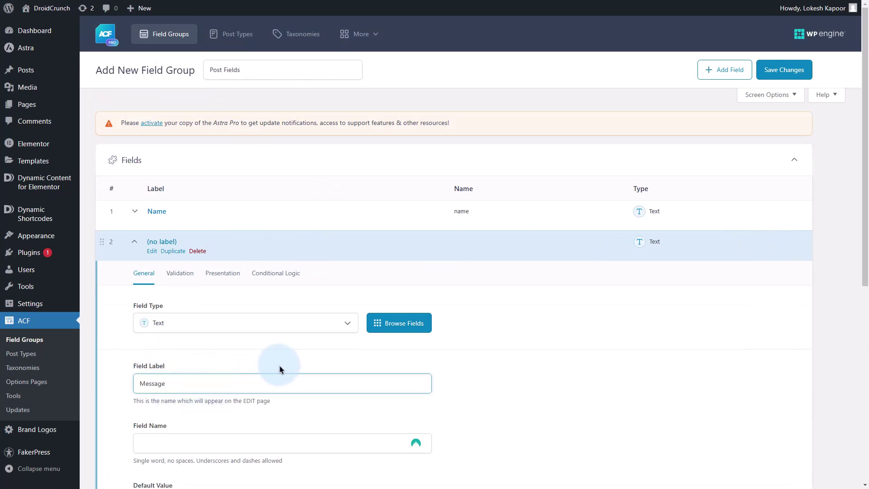
left_click(283, 324)
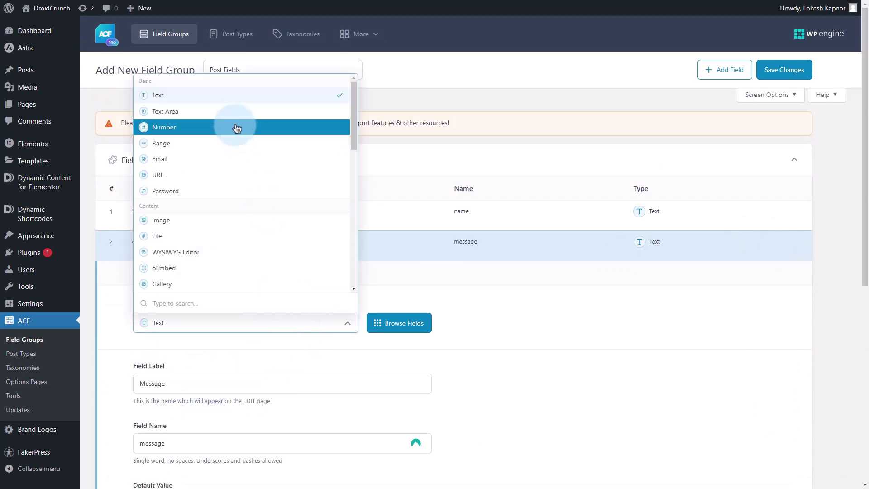
left_click(226, 112)
scroll(168, 255, "down", 1)
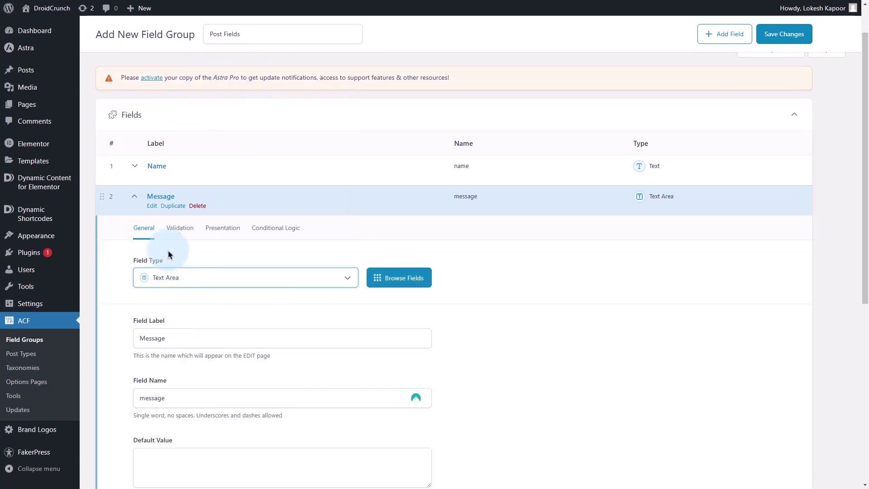
left_click(135, 198)
Step: Add a third field labelled "Phone" with the Number type and collapse it
left_click(770, 255)
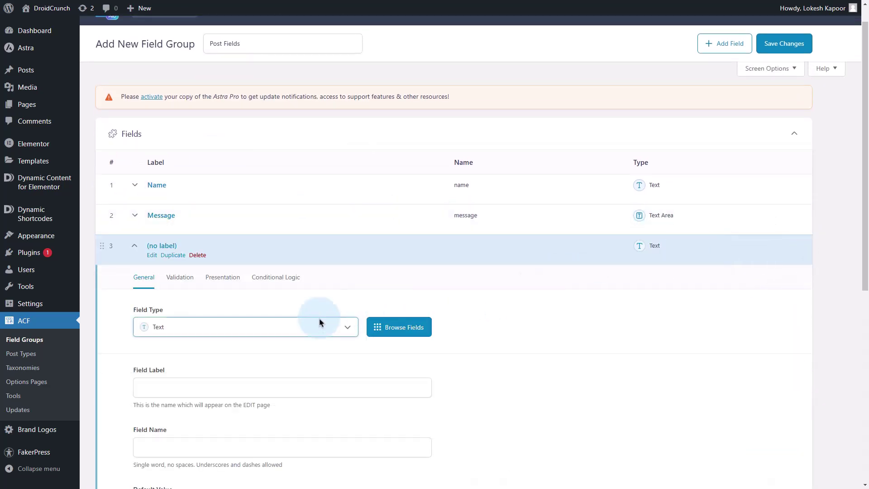
left_click(297, 383)
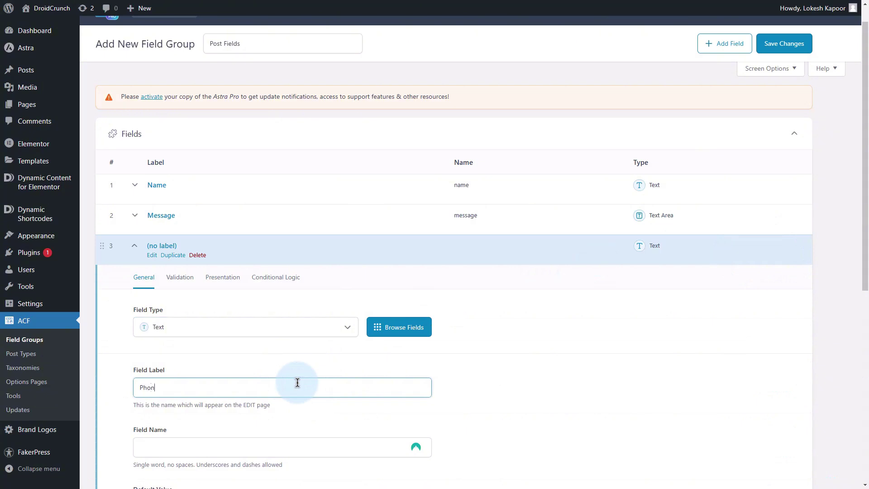
type("Phone")
left_click(334, 331)
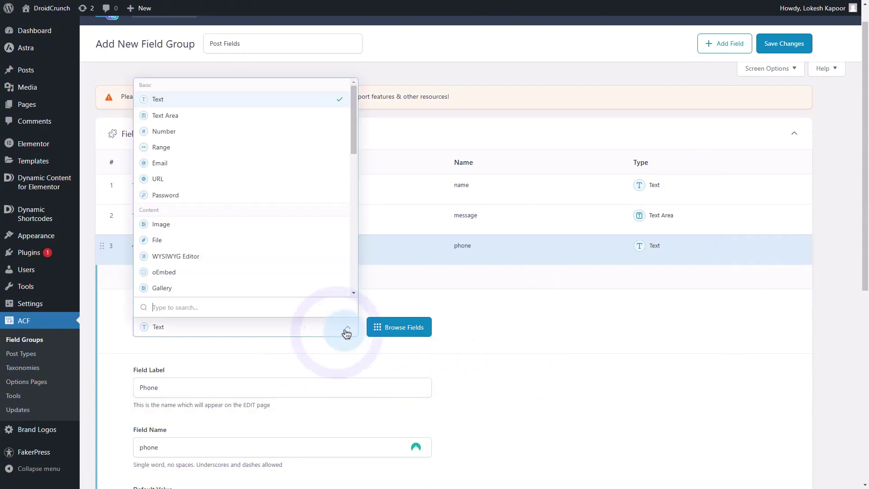
left_click(218, 131)
scroll(466, 334, "down", 2)
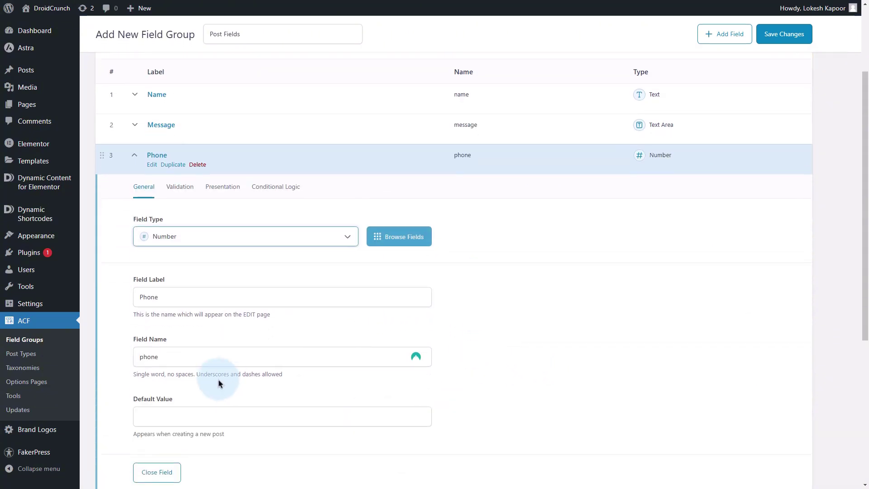
left_click(136, 156)
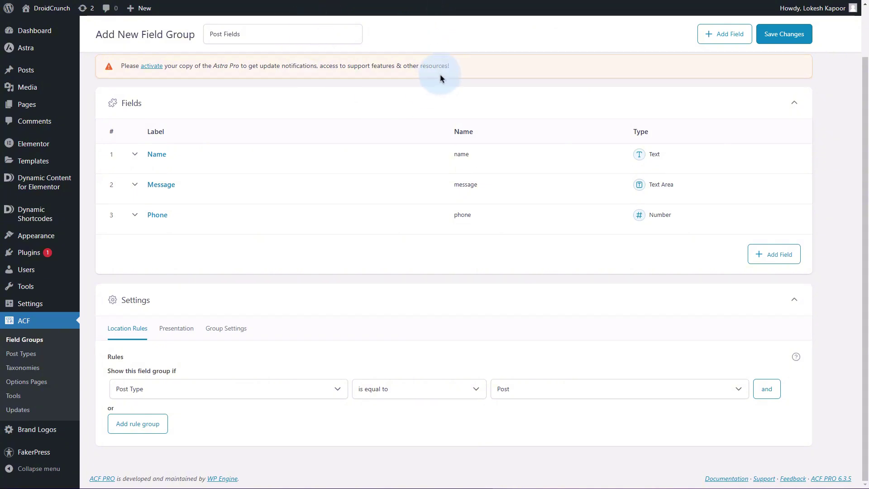
Step: Return to the Elementor form editor and set the form fields to save as meta to "name, message, phone"
left_click(253, 94)
key("F11")
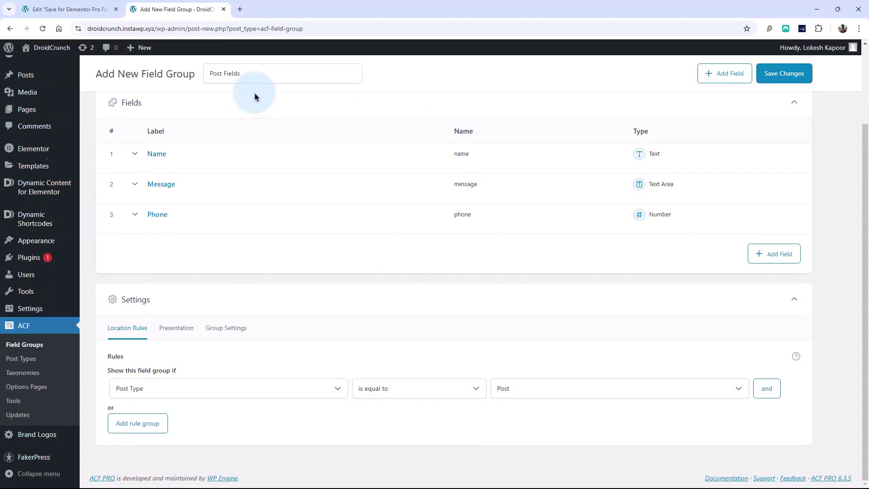
left_click(58, 8)
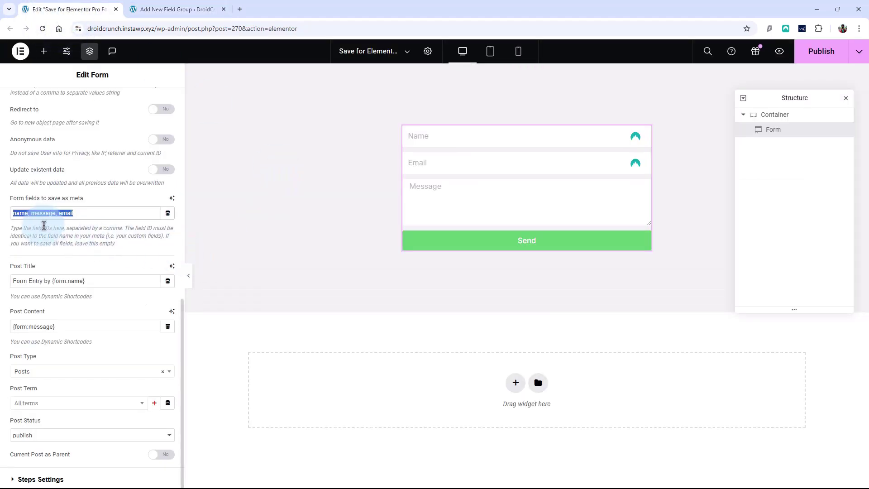
left_click(163, 9)
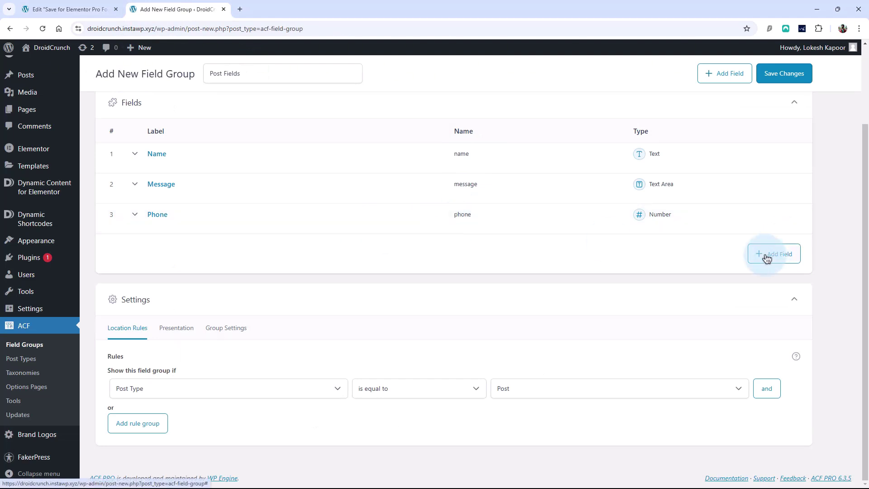
left_click(86, 9)
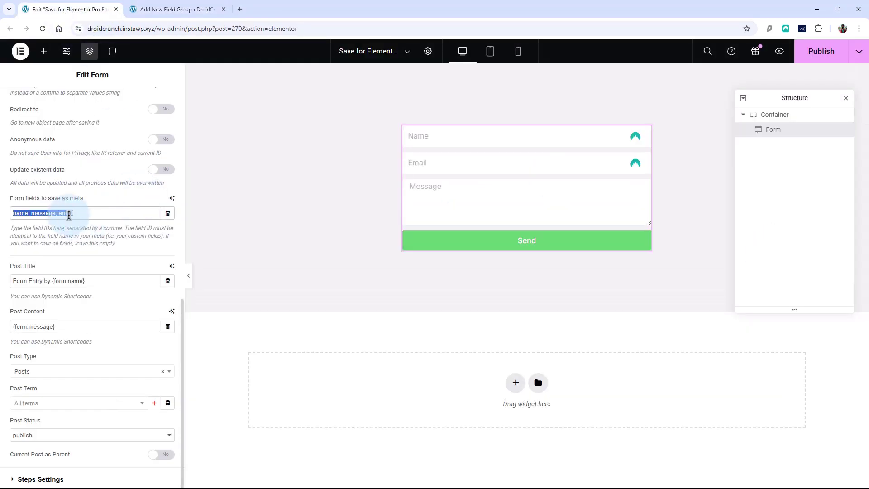
double_click(69, 215)
type("p")
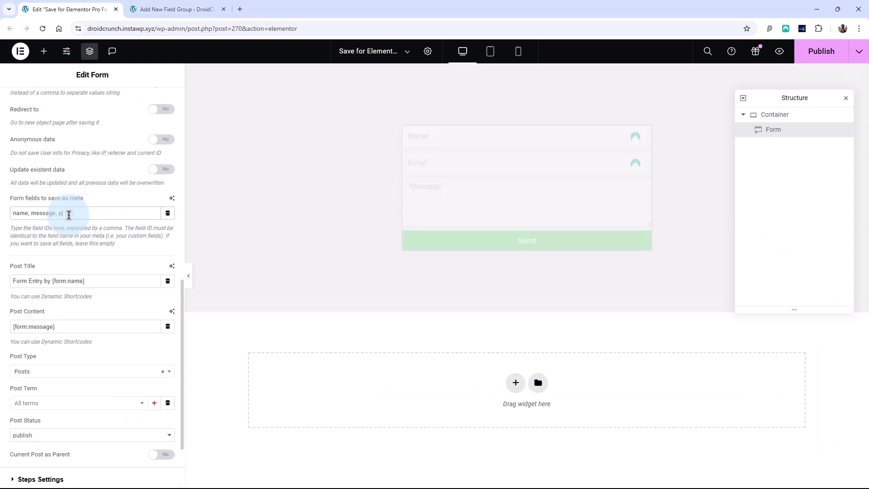
type("hone")
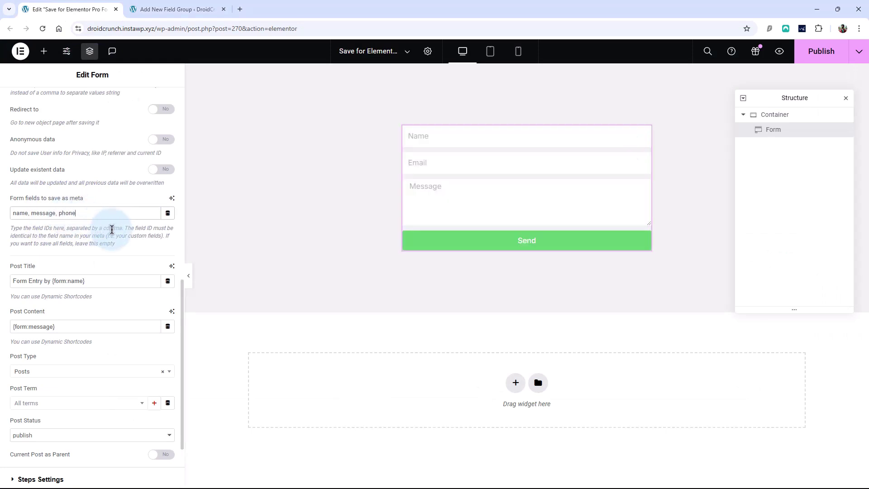
left_click_drag(85, 213, 13, 212)
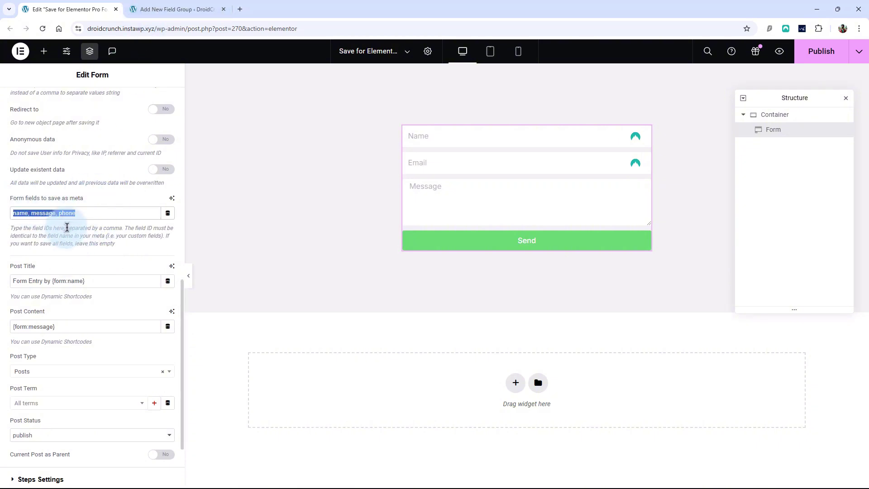
Step: Check that the "Post Fields" group's location rule is Post Type is equal to Post, and save the field group
left_click(145, 14)
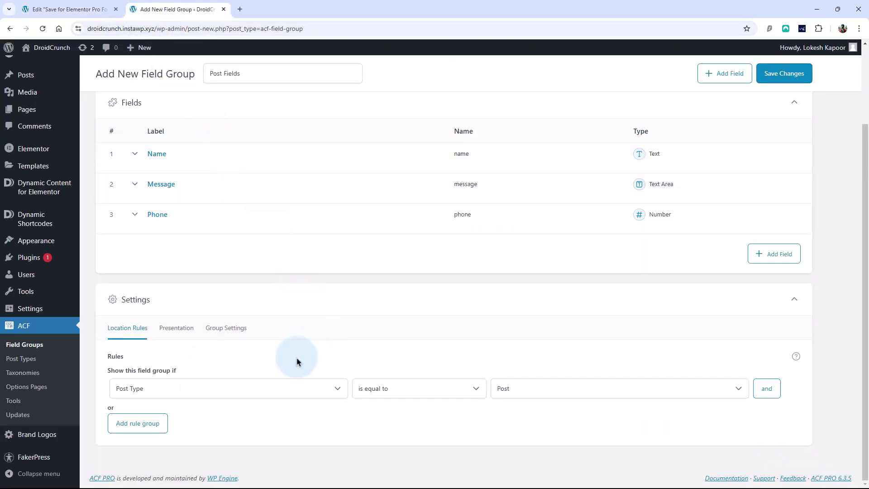
left_click(534, 392)
left_click(534, 390)
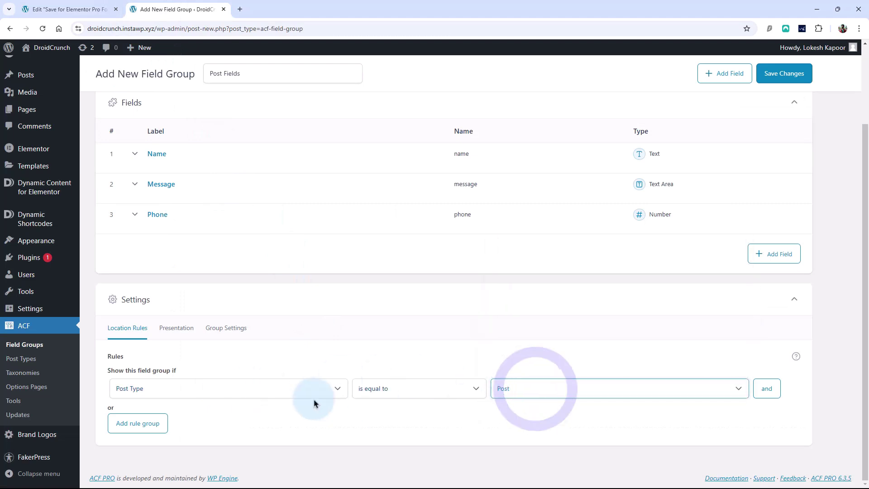
scroll(737, 253, "up", 2)
left_click(781, 109)
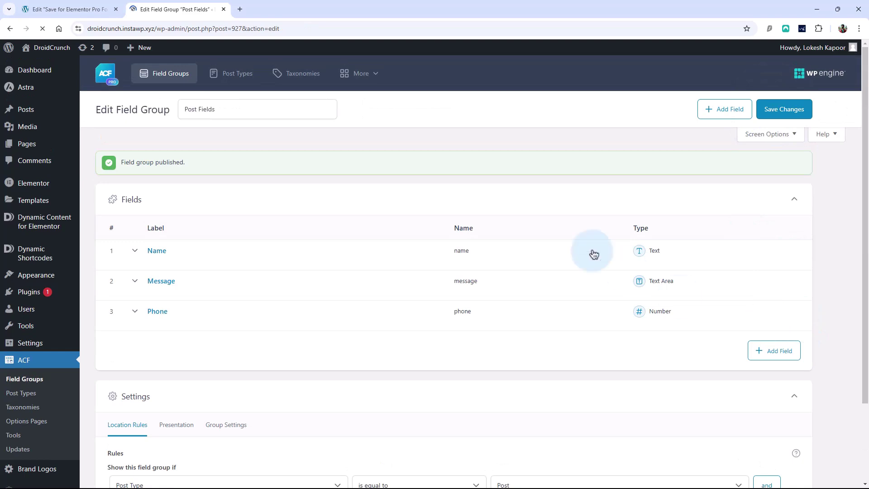
Step: Open the post "Repudiandae autem velit vero qui nihil quas" from the posts list and examine its Post Fields section
left_click(74, 10)
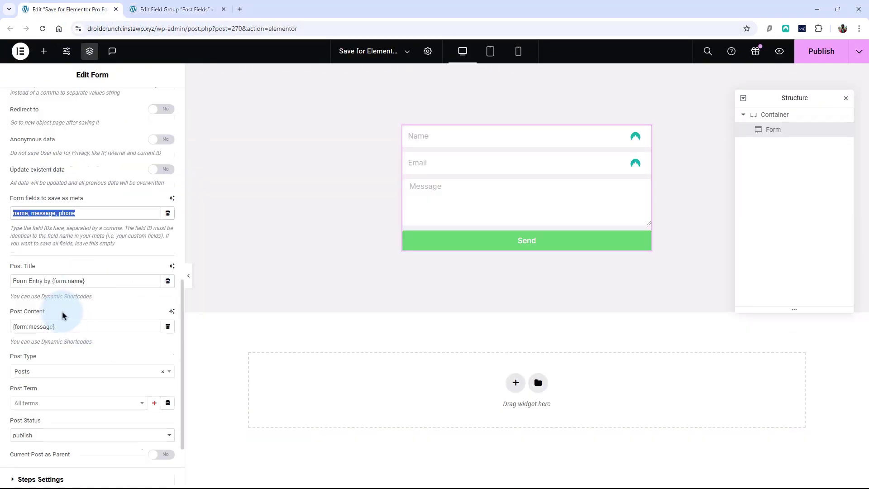
scroll(68, 344, "up", 2)
left_click(154, 10)
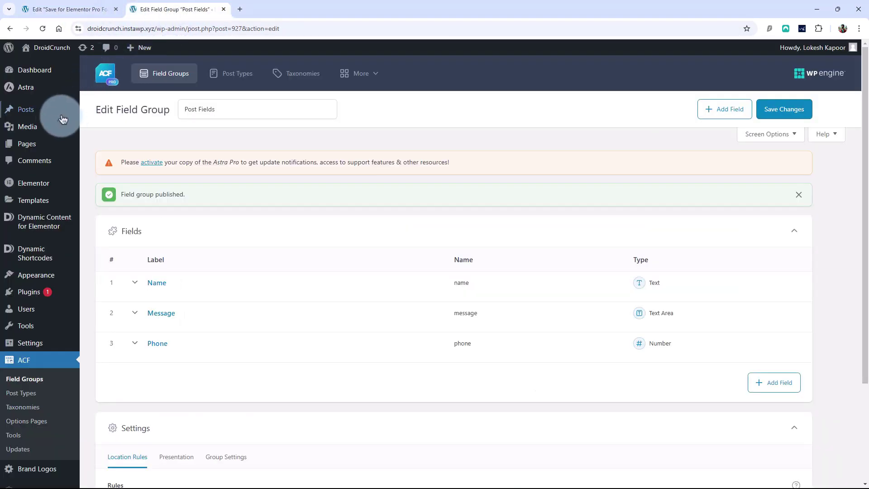
middle_click(46, 117)
left_click(285, 9)
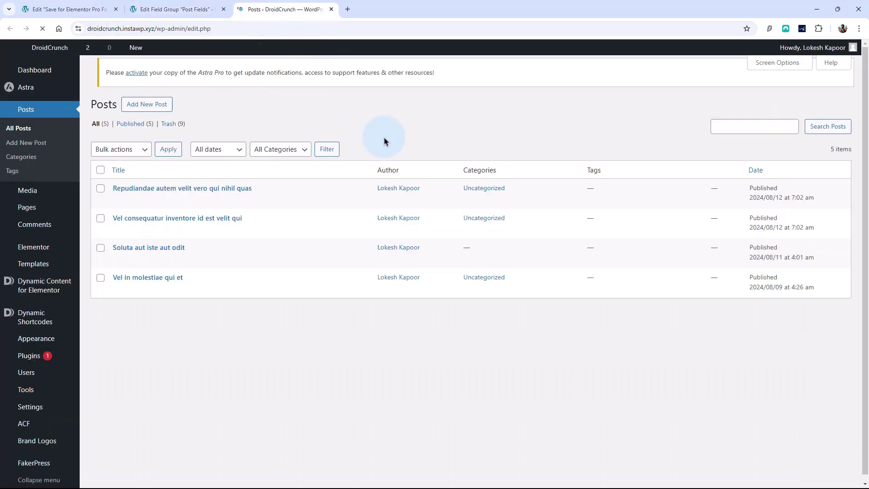
left_click(183, 194)
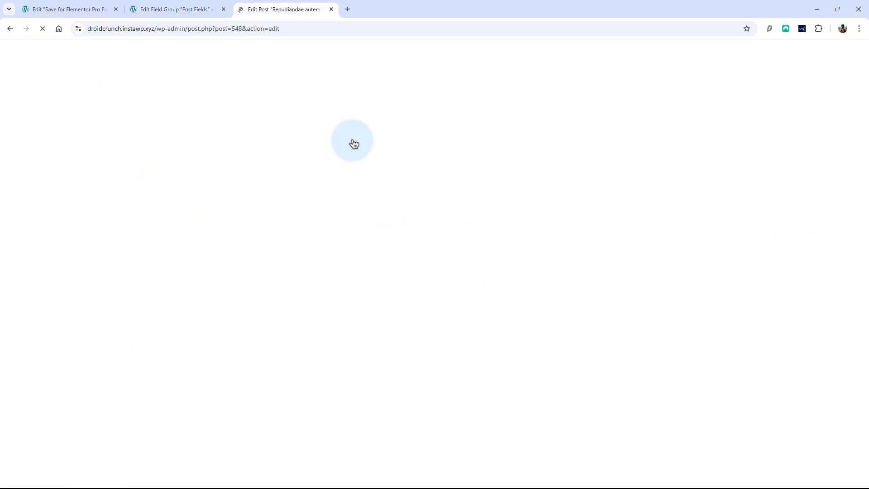
scroll(107, 317, "down", 1)
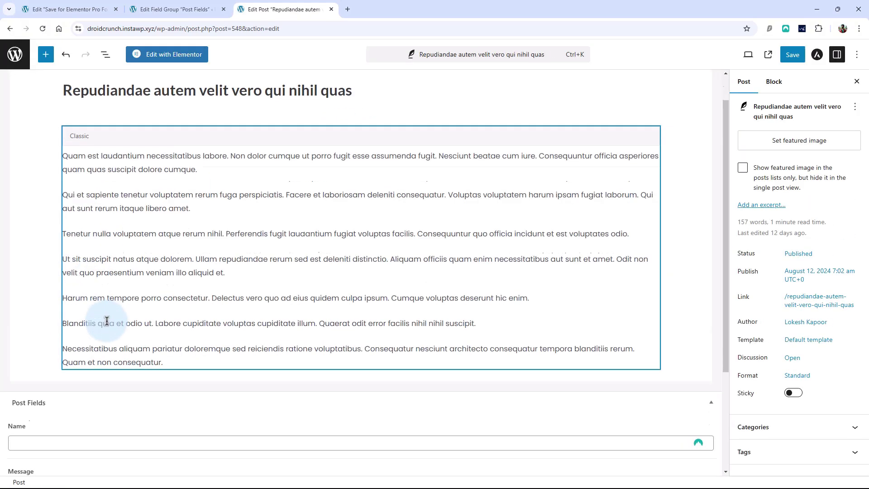
scroll(107, 321, "down", 3)
scroll(174, 392, "up", 4)
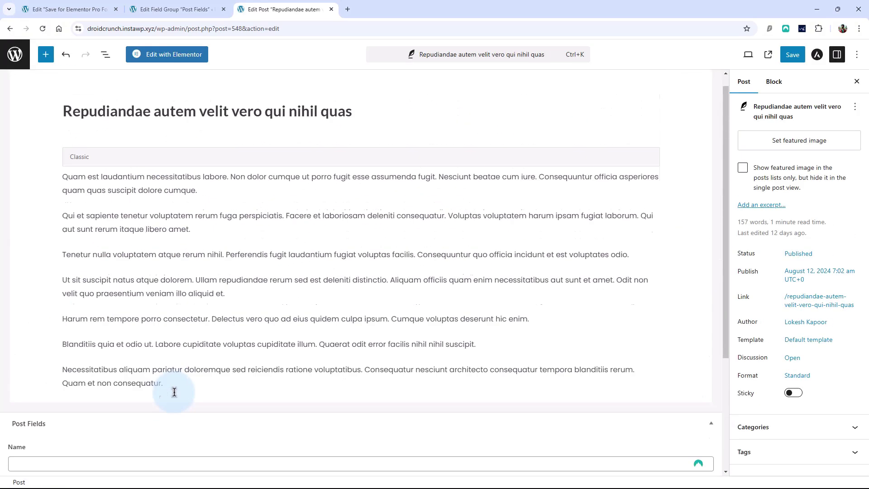
scroll(175, 392, "up", 1)
Step: Copy the post's ID from its address, enable Update existent data in the form's Save settings, and set the ID to update to 548
left_click(235, 29)
double_click(255, 28)
key("ctrl+c")
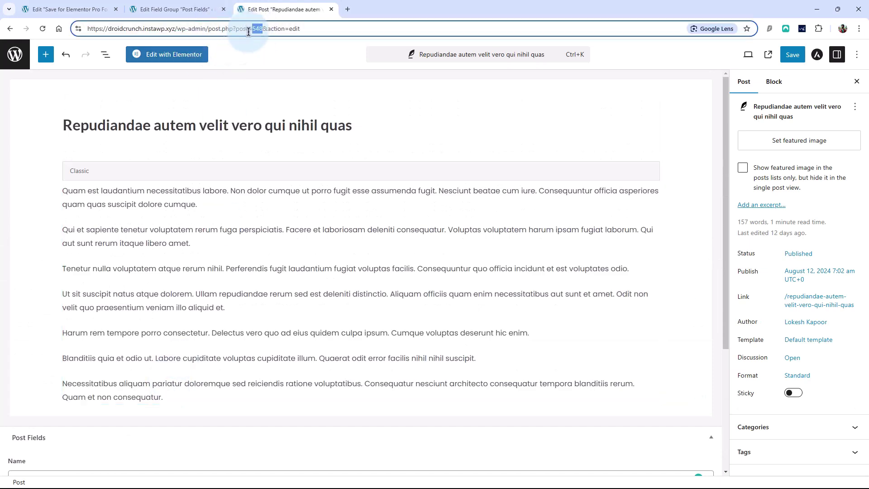
left_click(59, 9)
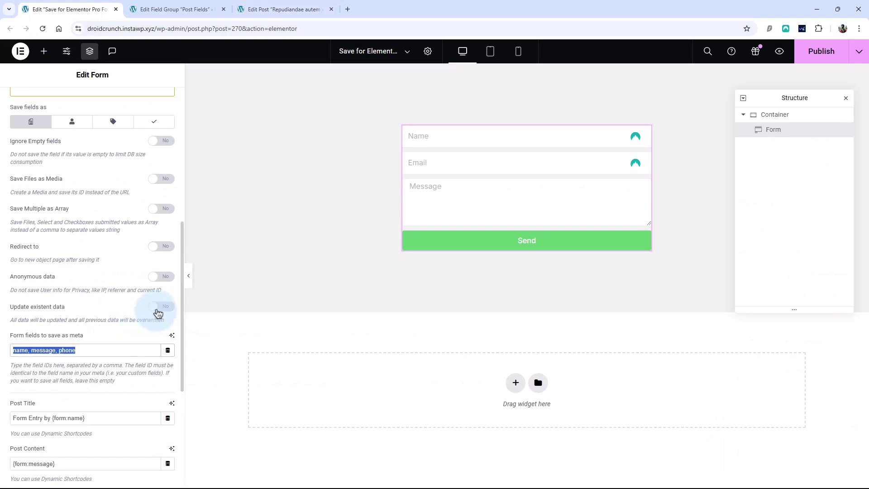
left_click(159, 306)
left_click(11, 351)
key("ctrl+v")
left_click(145, 345)
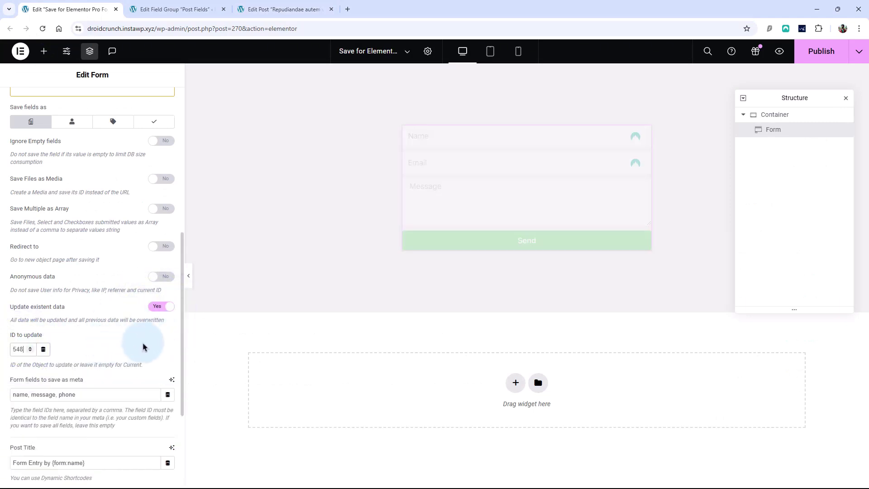
Step: Extend the form's Post Title to "Form Entry by {form:name} using {form:email}" and check the Post Content shortcode
scroll(145, 346, "down", 2)
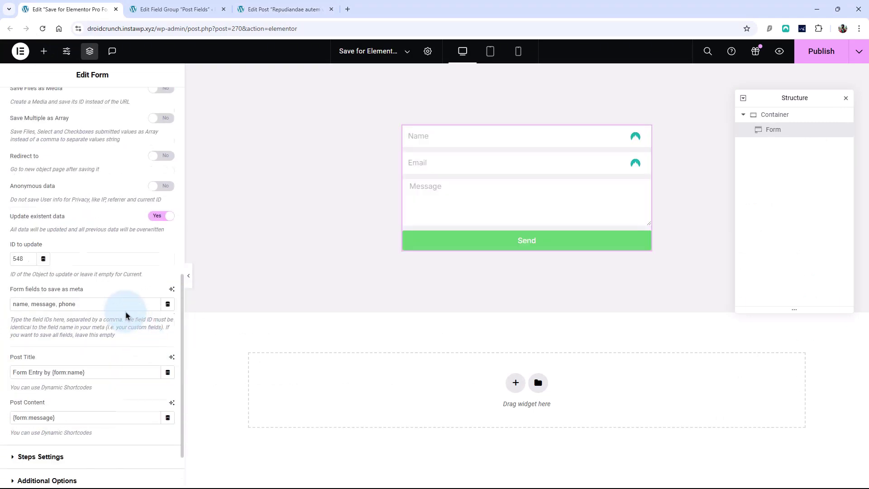
scroll(126, 315, "down", 2)
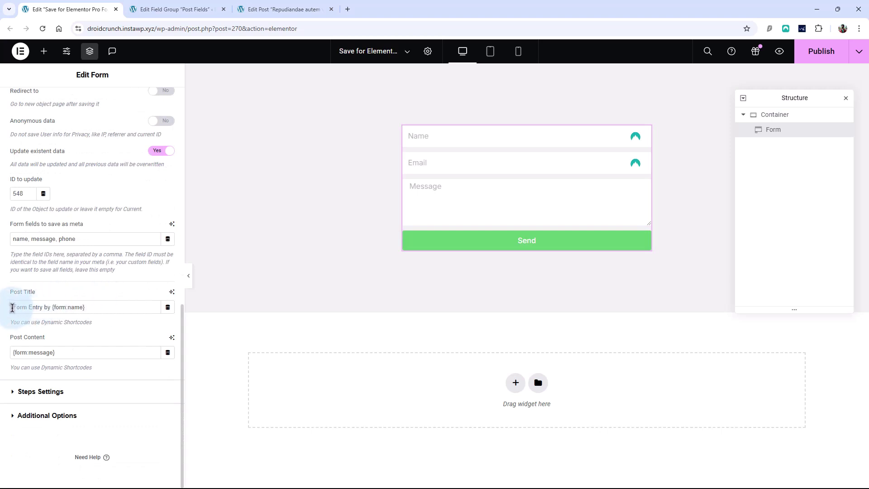
left_click_drag(12, 308, 104, 308)
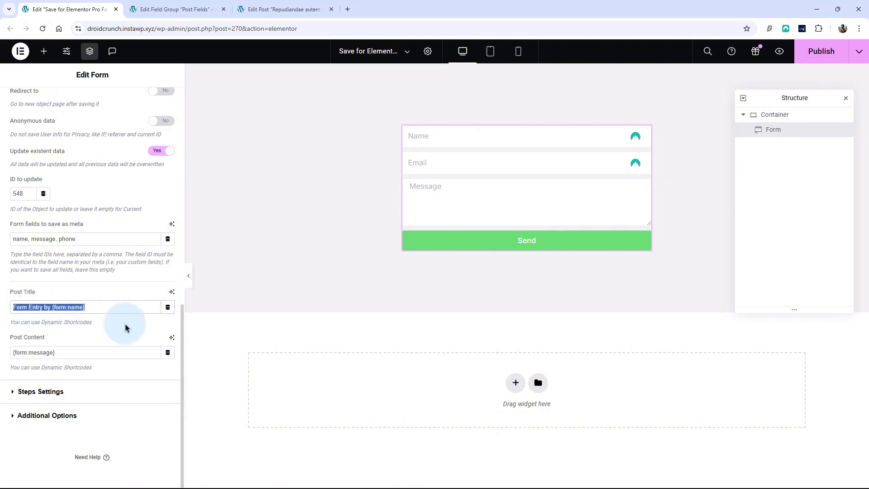
left_click(429, 135)
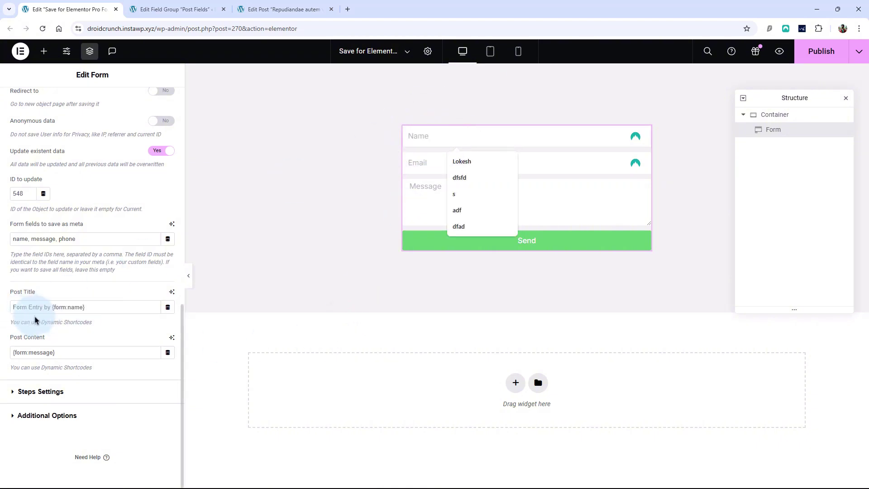
left_click_drag(52, 307, 102, 307)
left_click(103, 309)
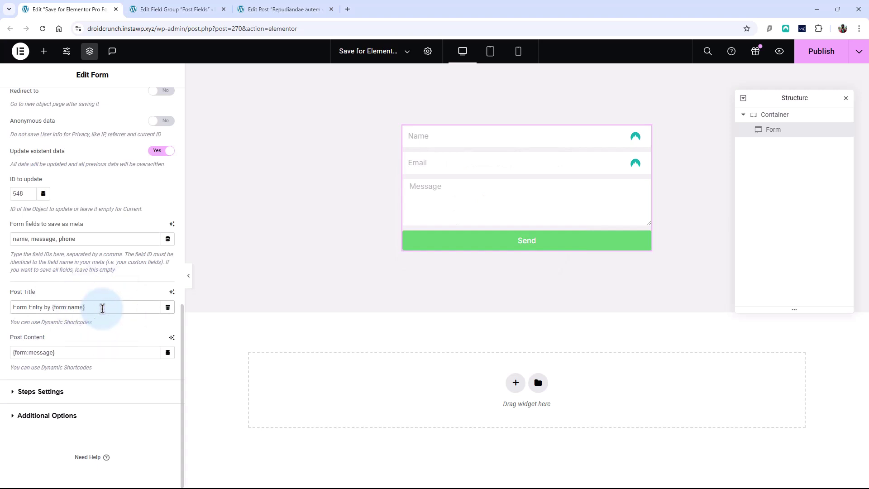
type("using")
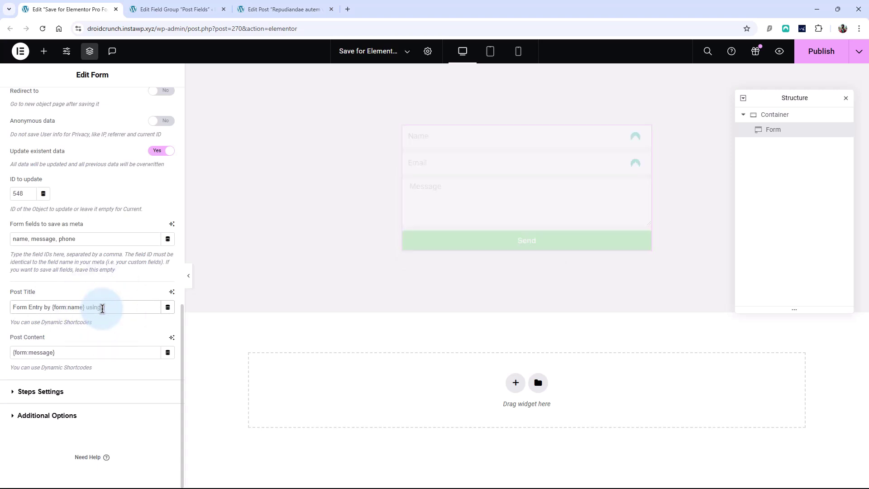
type(" {form:email}")
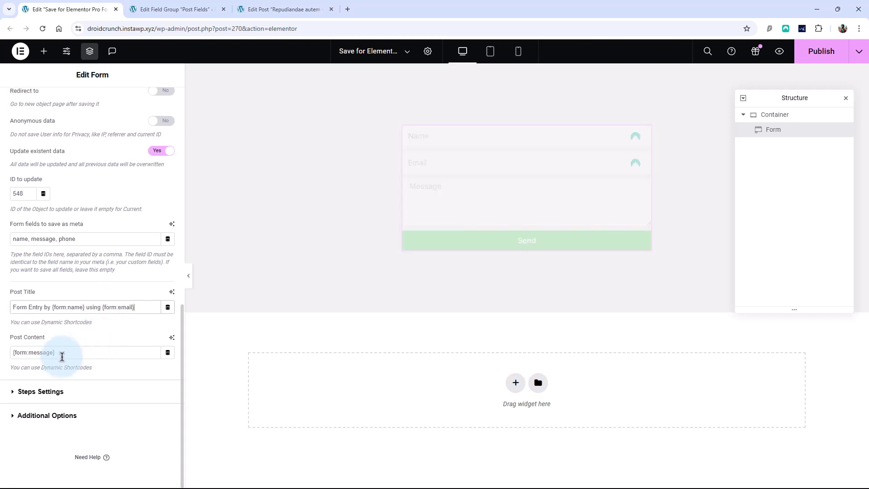
left_click(83, 356)
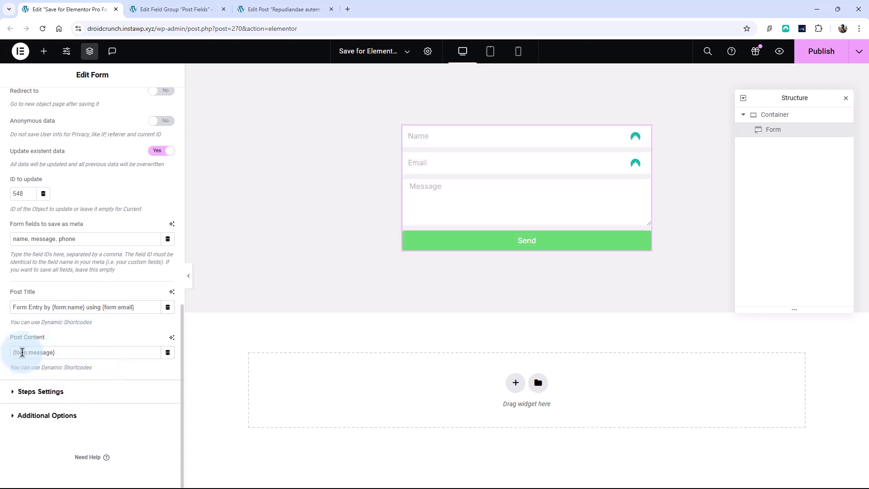
left_click(65, 357)
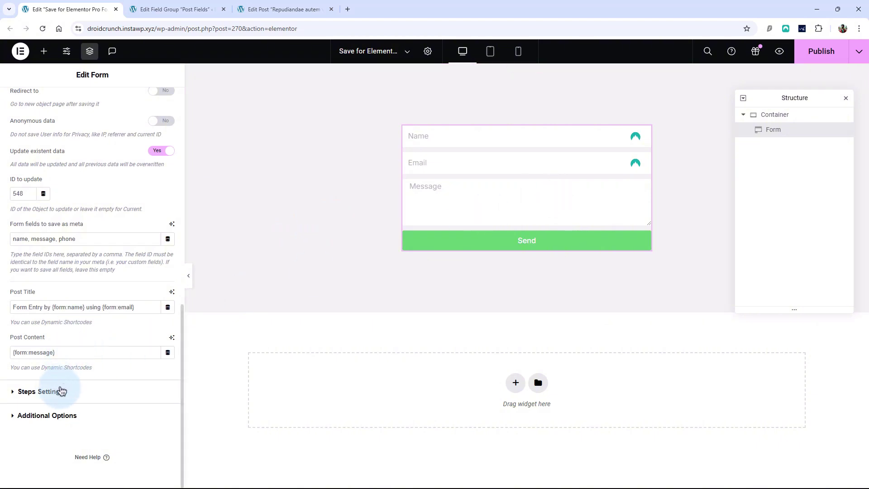
Step: Publish the form page and preview it at its plain address without the preview parameters
scroll(61, 291, "up", 5)
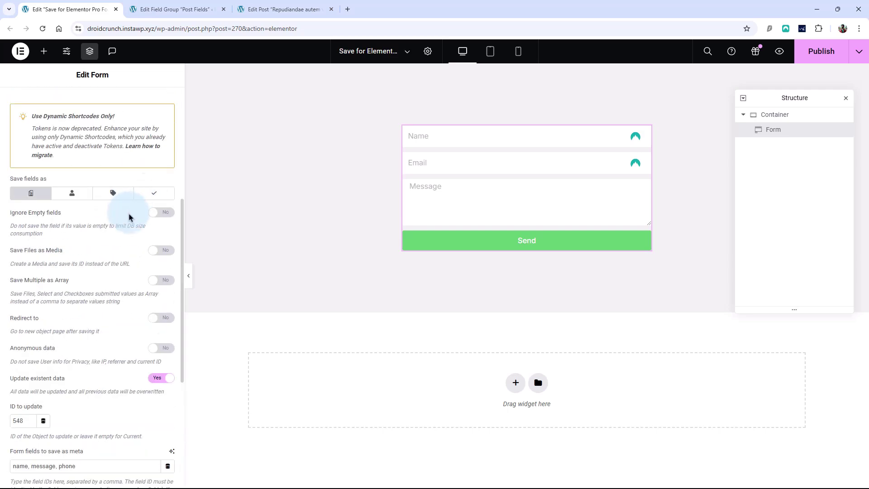
left_click(821, 53)
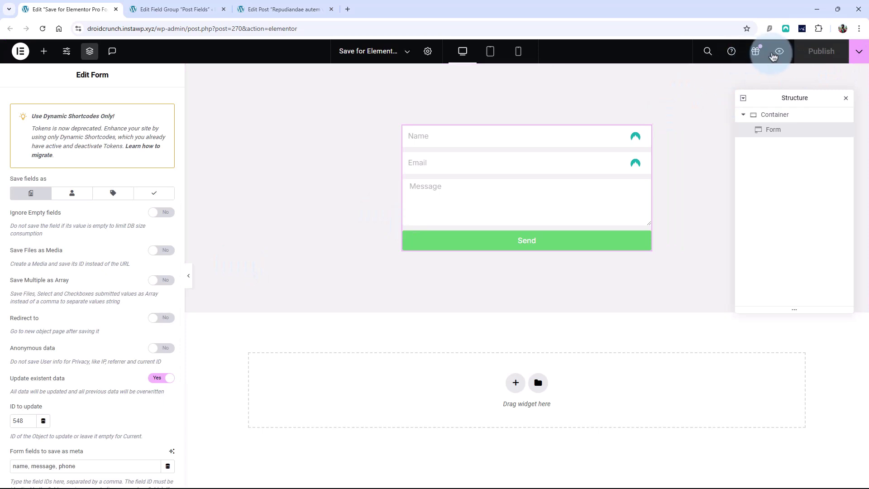
left_click(774, 55)
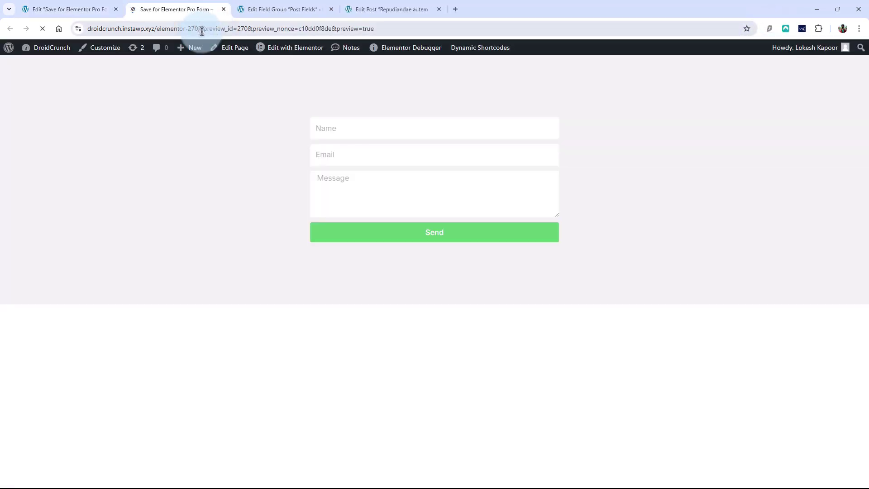
left_click_drag(202, 29, 573, 68)
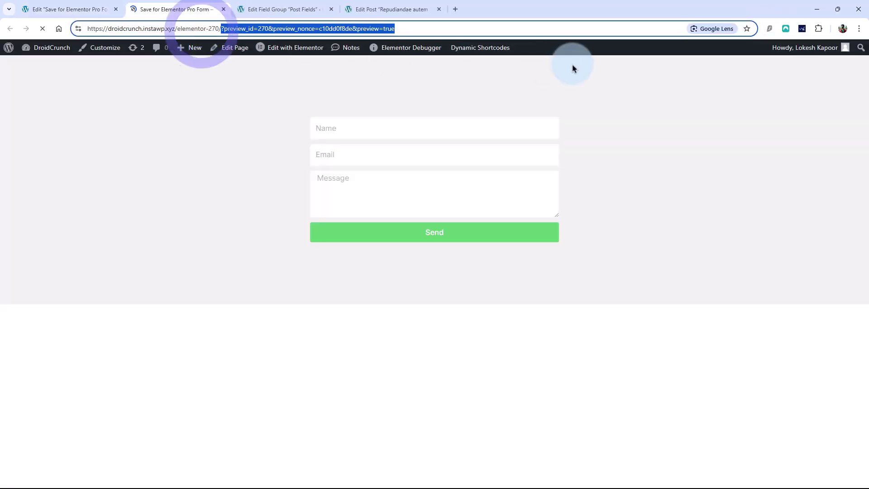
key("BackSpace")
key("BackSpace")
left_click(573, 68)
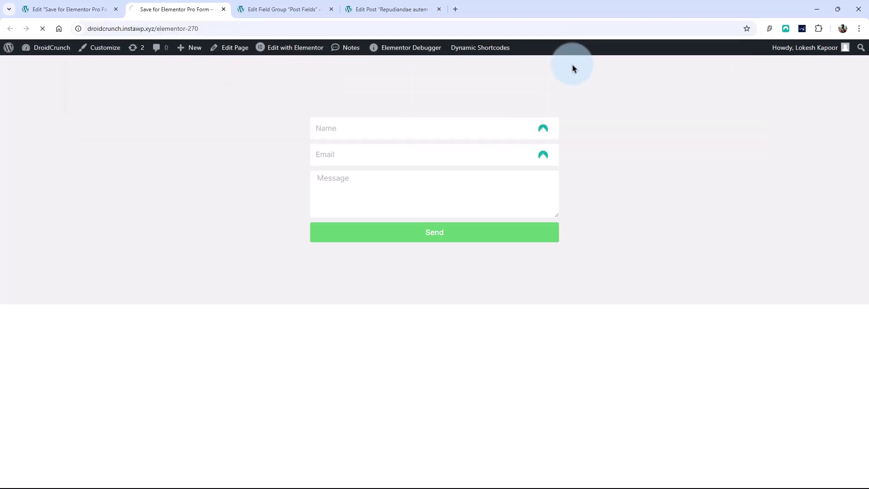
Step: Submit the form with a test name, a test e-mail and the message "akhfklhsadkfkdasfd"
left_click(335, 130)
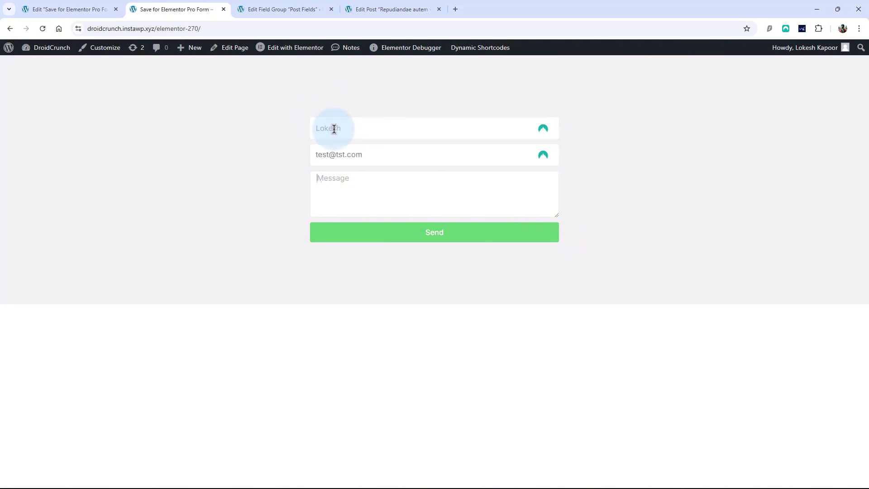
type("dkfkdasfd")
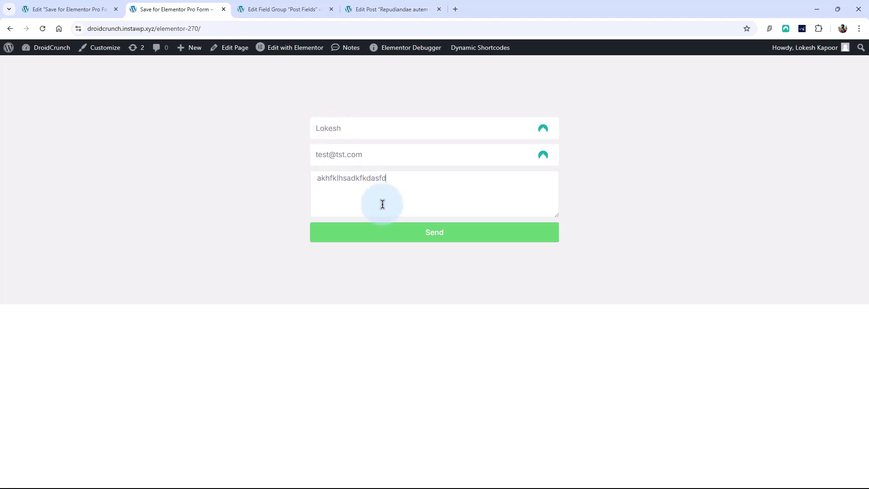
left_click(421, 230)
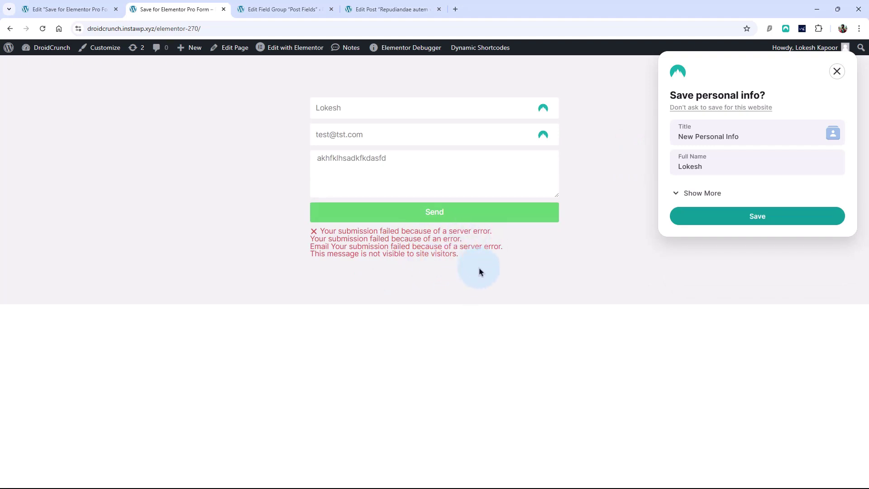
Step: Remove Collect Submissions and Email from the form's Actions After Submit, keeping Save, then publish and reload the preview page
left_click(61, 9)
scroll(130, 244, "up", 4)
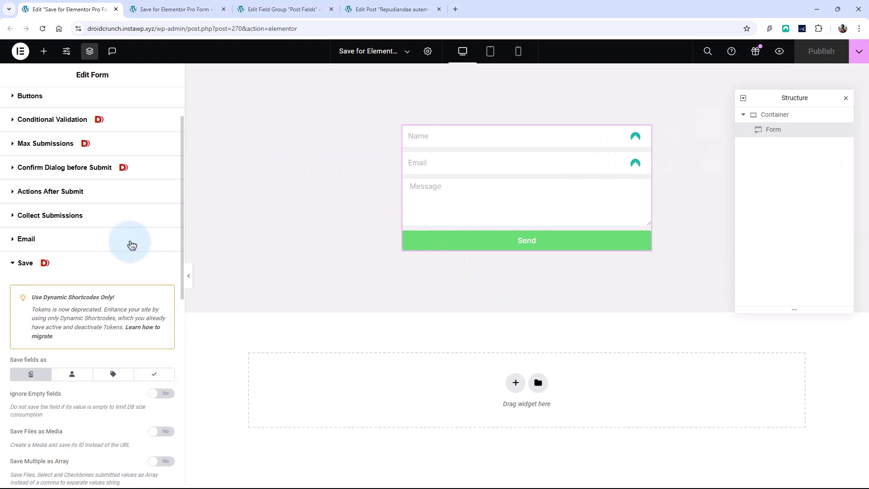
left_click(54, 270)
left_click(69, 257)
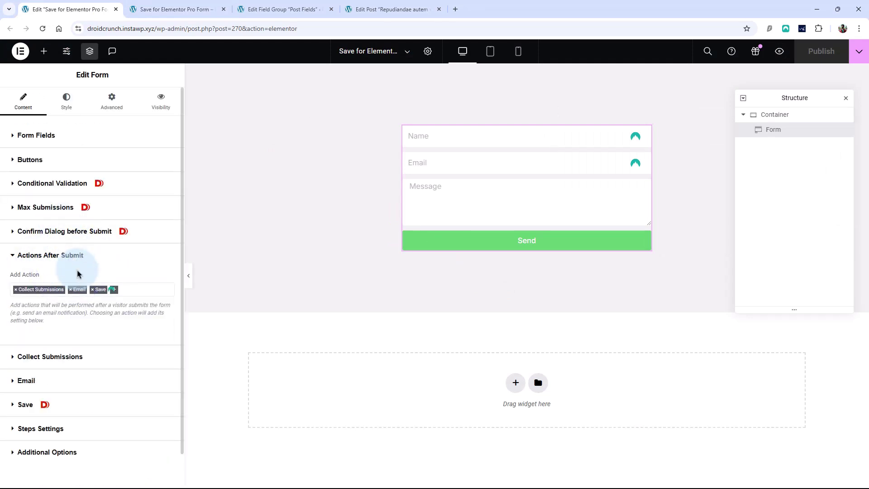
left_click(17, 290)
left_click(16, 289)
left_click(74, 278)
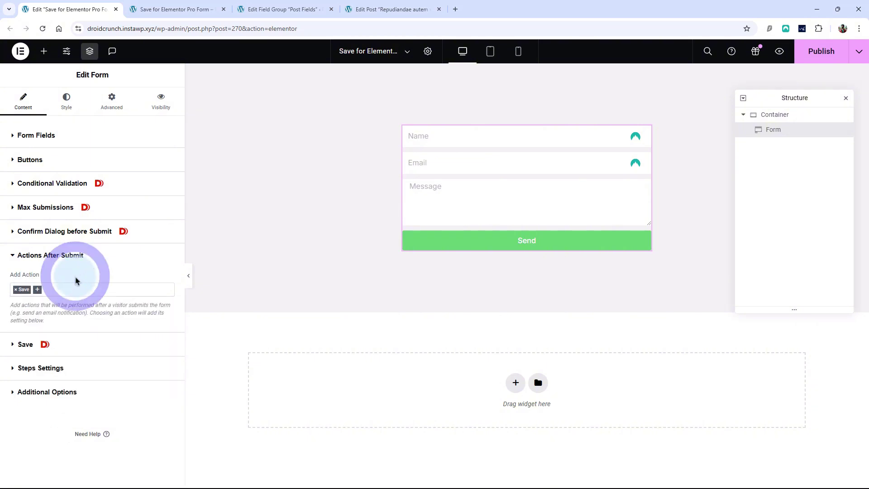
left_click(821, 51)
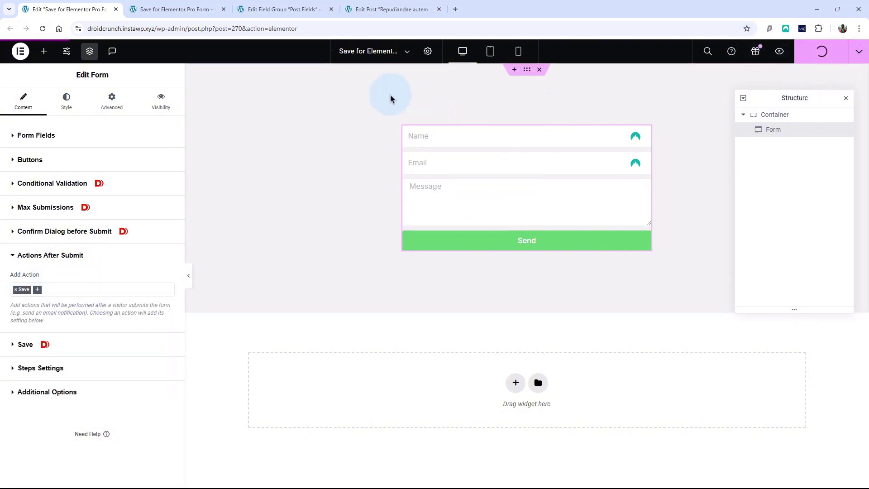
left_click(199, 5)
left_click(339, 131)
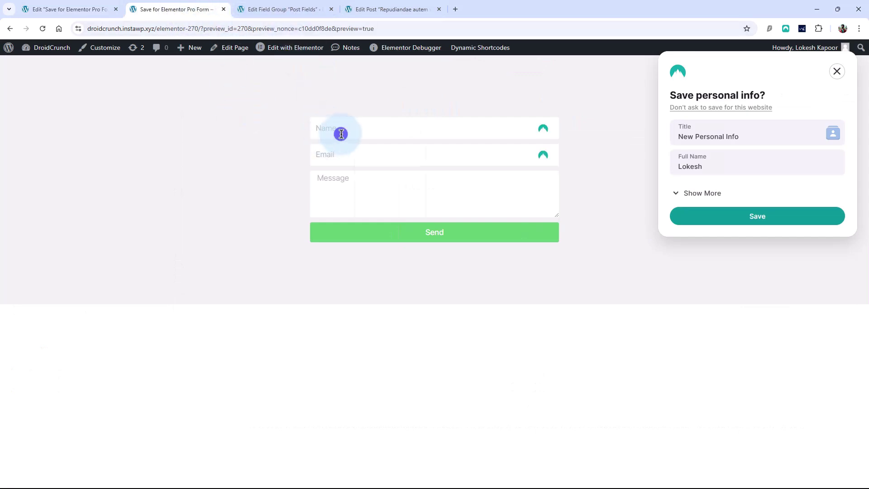
Step: Open the updated "Form Entry by" post from the posts list and check its content and its Name and Message fields
left_click(265, 7)
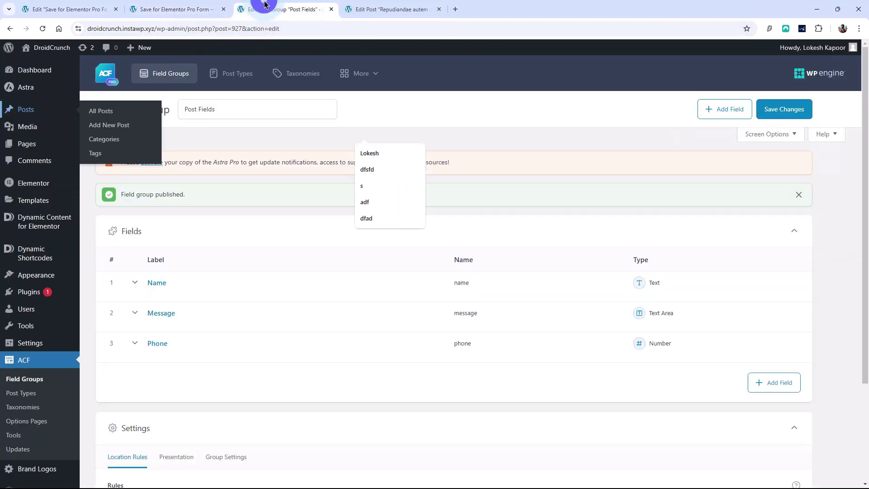
middle_click(49, 110)
left_click(342, 10)
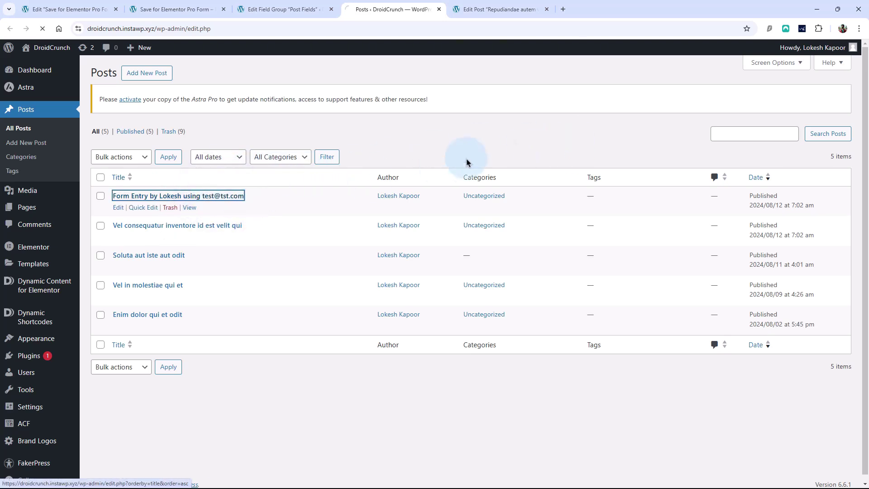
left_click(215, 196)
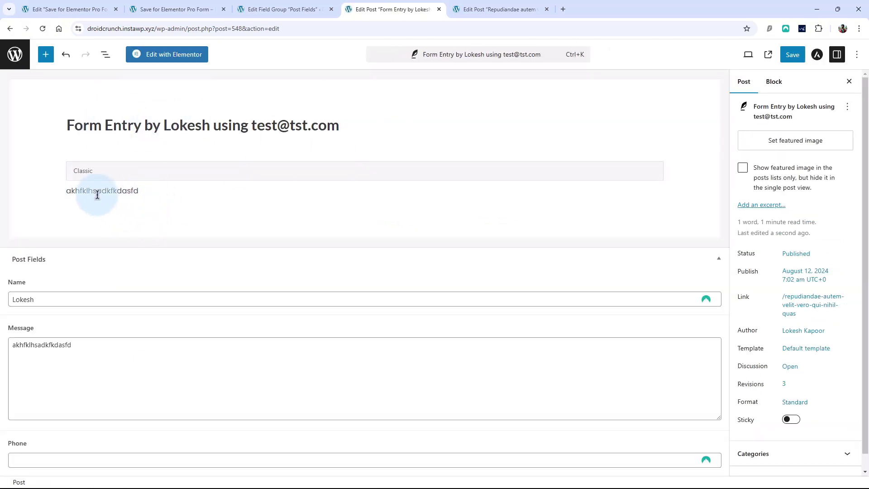
double_click(74, 190)
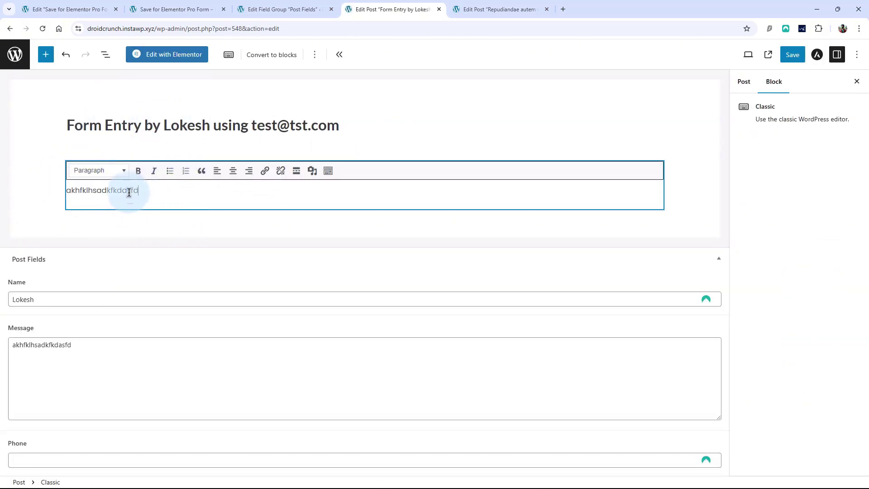
double_click(50, 299)
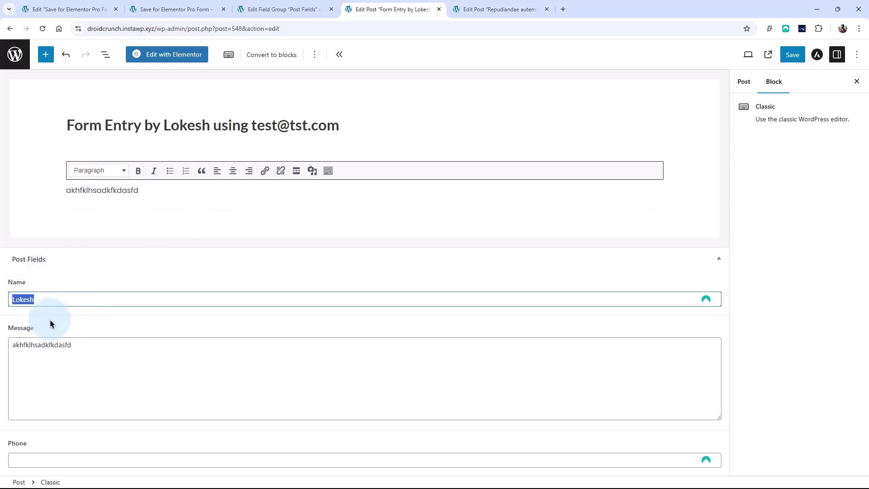
left_click(105, 358)
left_click(235, 363)
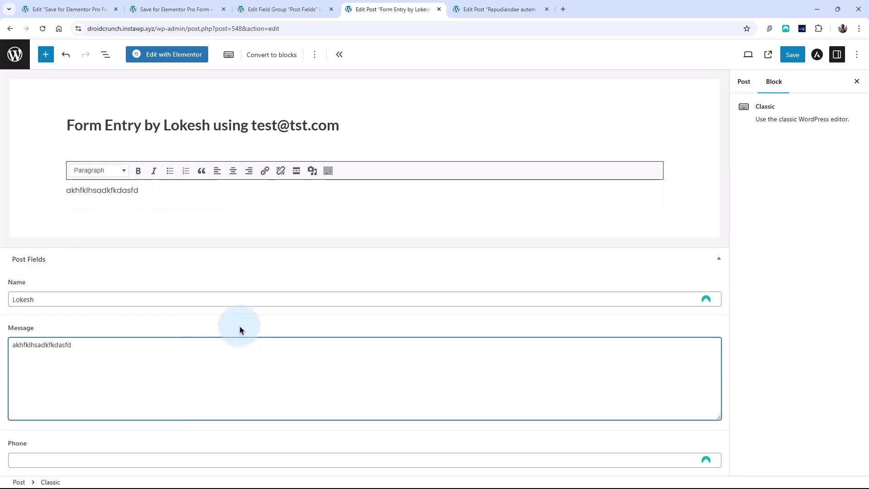
Step: Return to the Elementor editor and change the form's Email field to the Number type
left_click(248, 17)
left_click(168, 10)
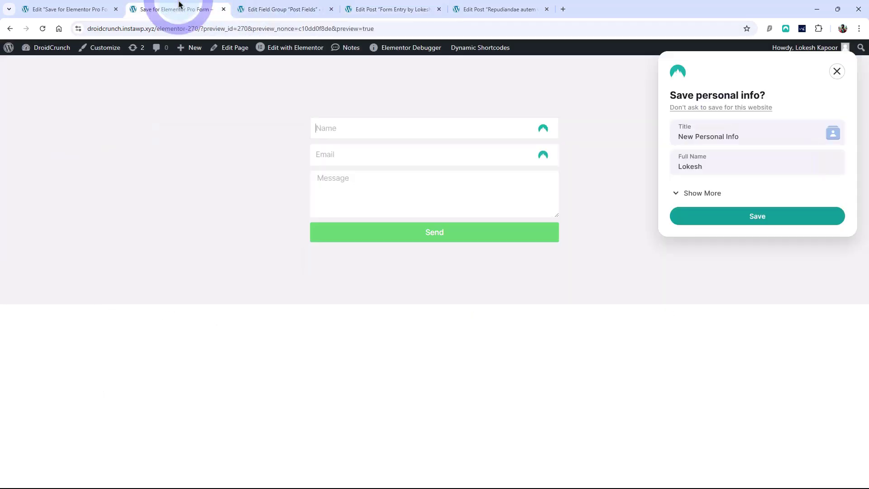
left_click(50, 10)
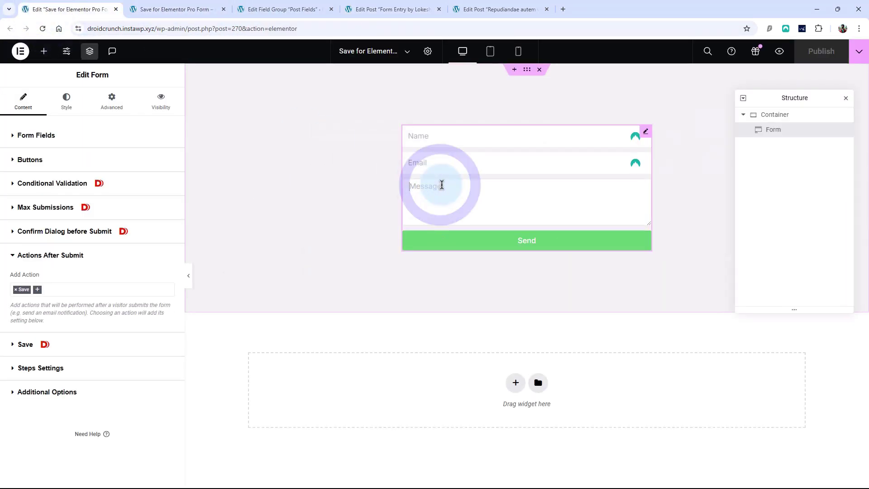
left_click(457, 164)
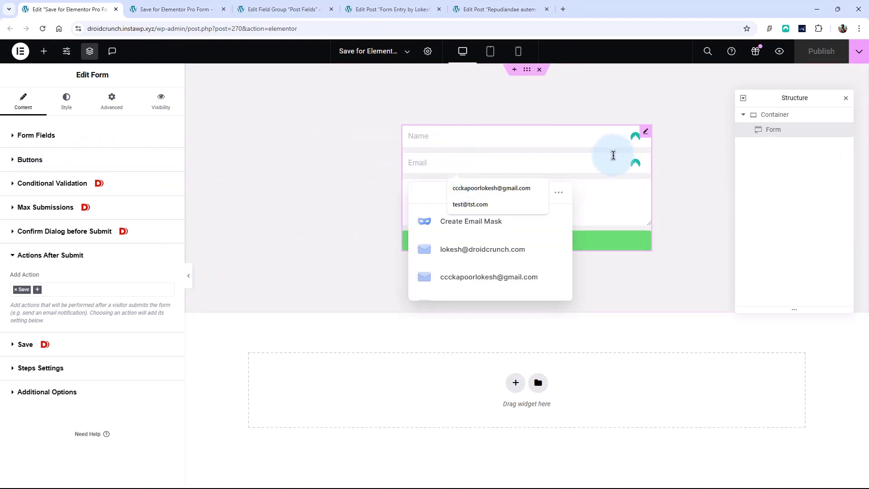
left_click(648, 135)
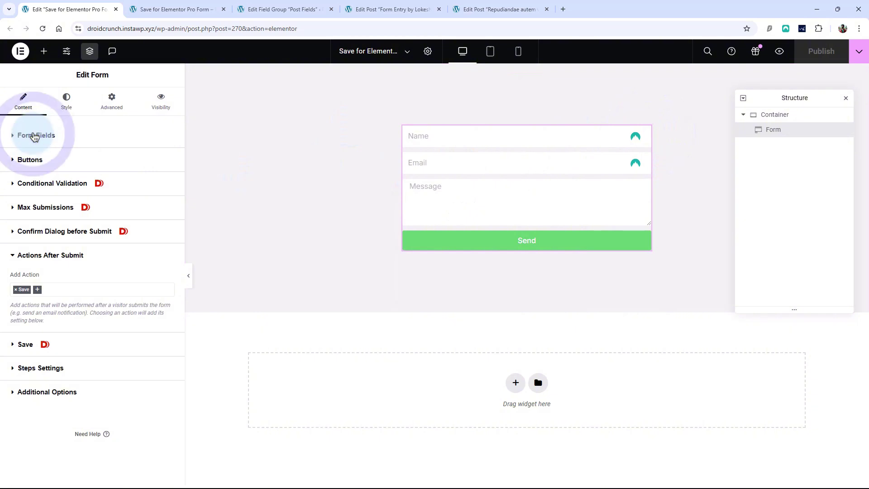
left_click(54, 142)
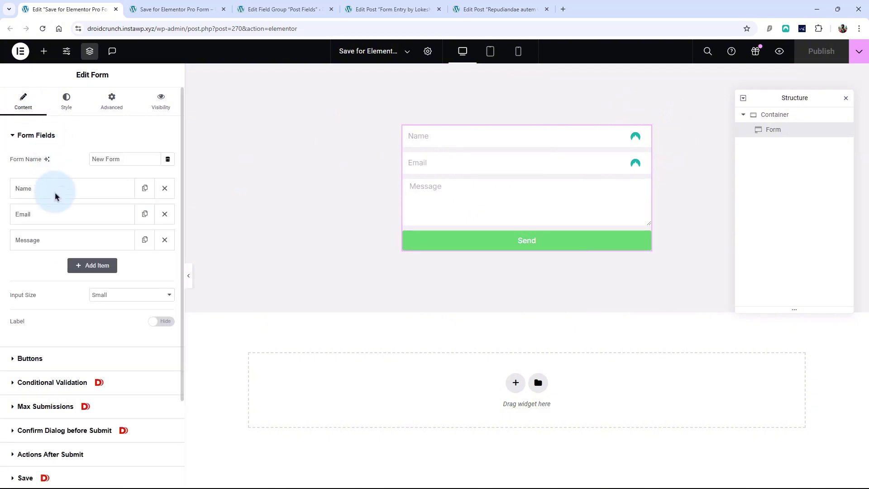
left_click(64, 222)
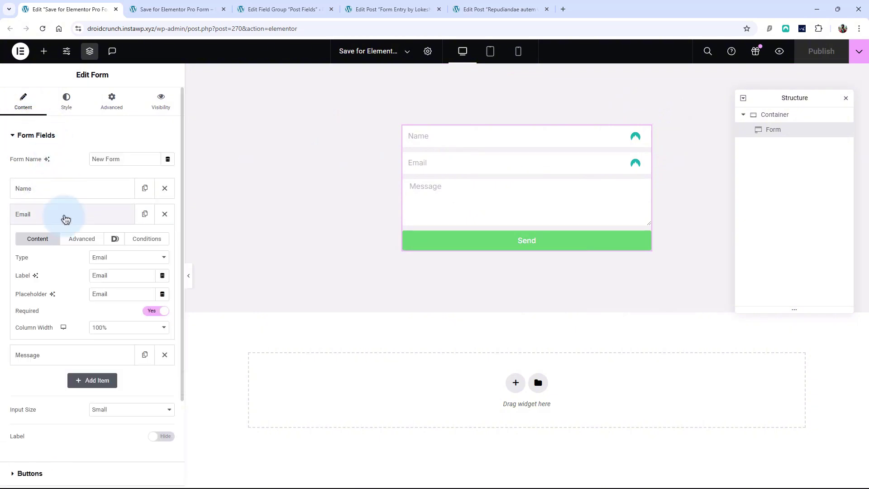
left_click(116, 258)
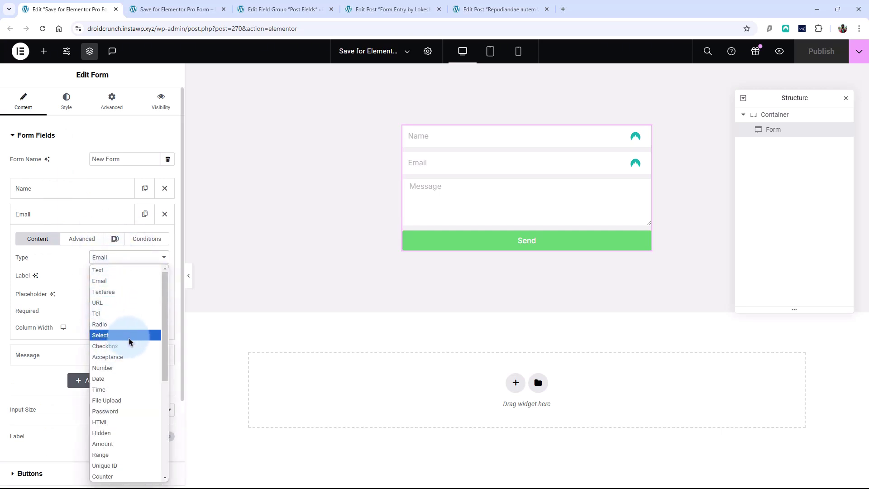
left_click(127, 368)
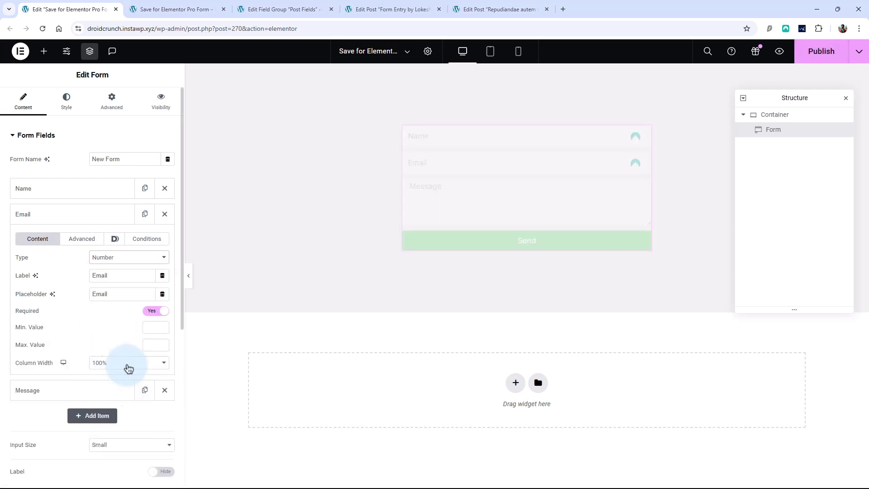
Step: Set the number field's label and placeholder to Phone and its ID to phone
double_click(117, 277)
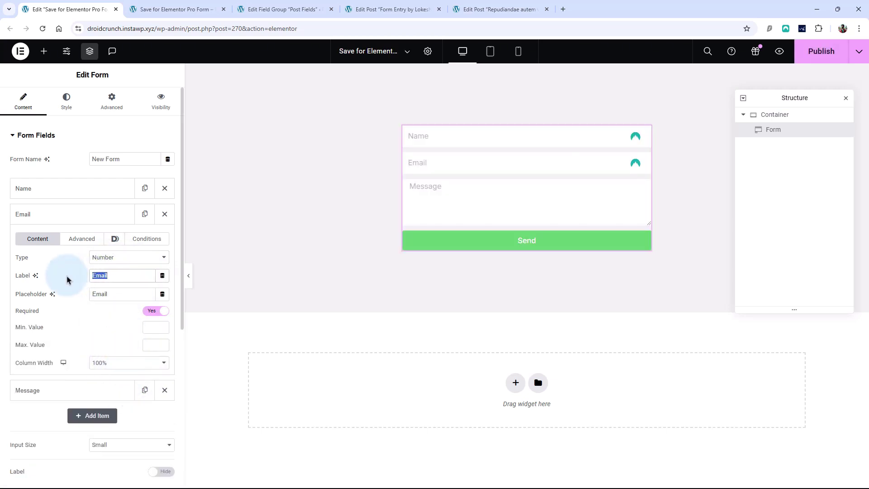
type("Nu")
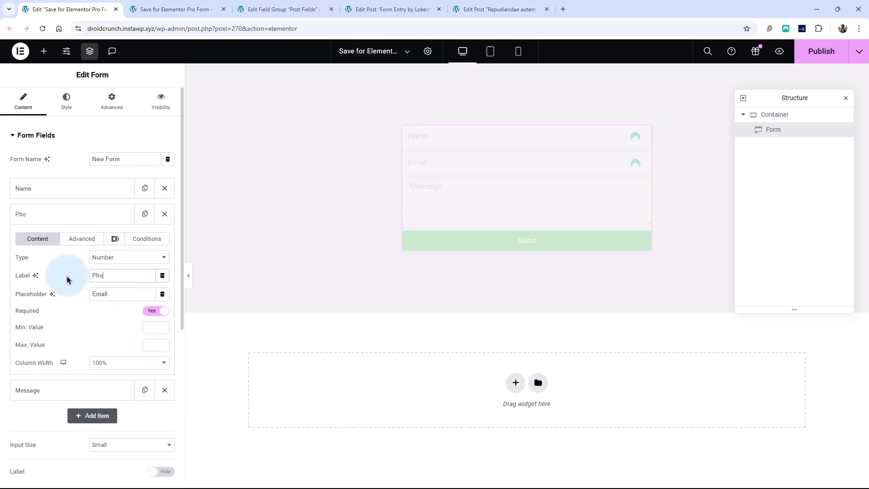
double_click(122, 295)
type("Phone")
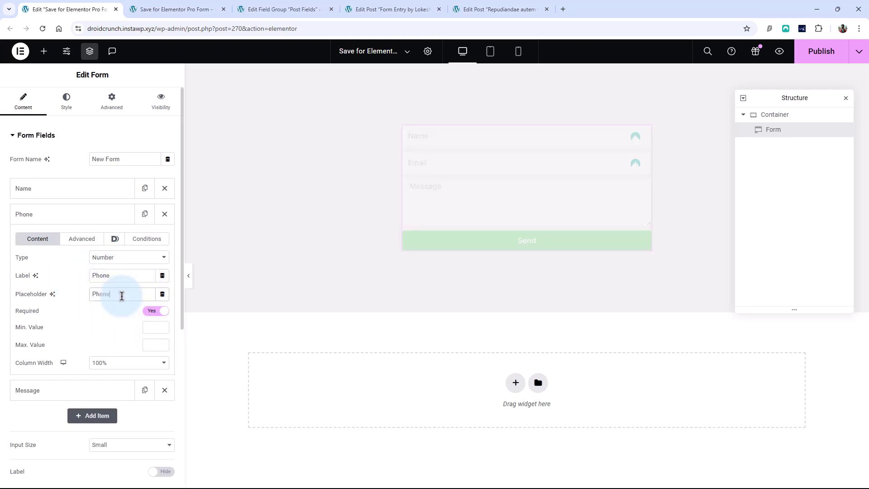
left_click(83, 240)
double_click(112, 274)
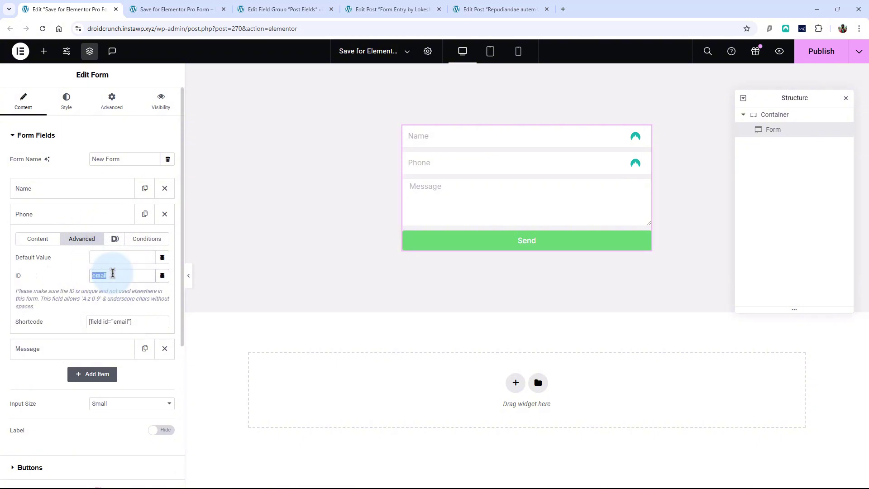
type("phone")
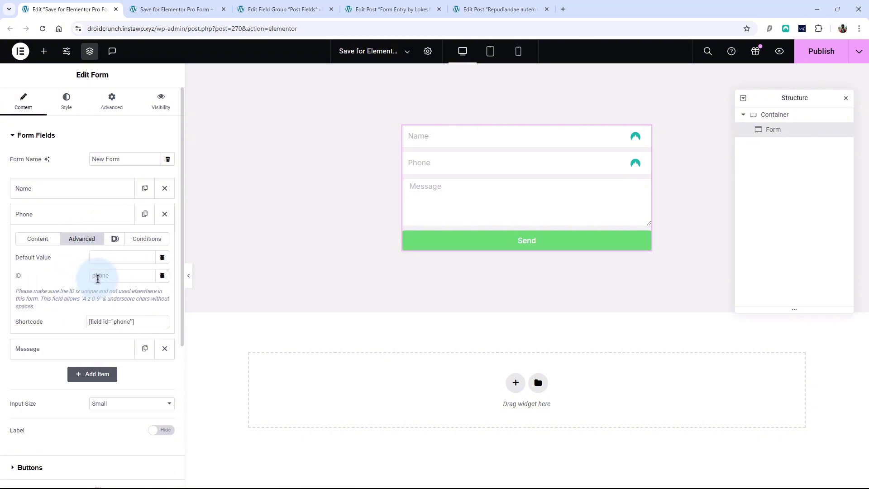
Step: Publish the modified form and reload its preview page
left_click(73, 221)
scroll(131, 283, "down", 1)
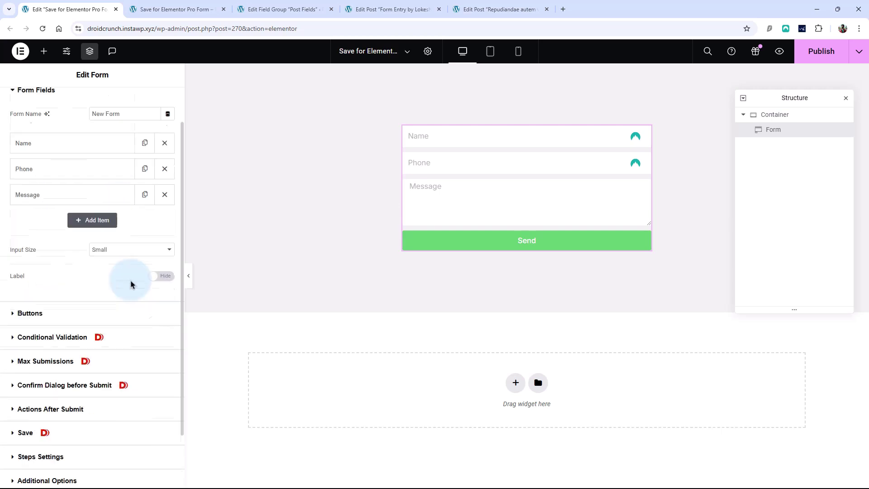
scroll(130, 284, "down", 1)
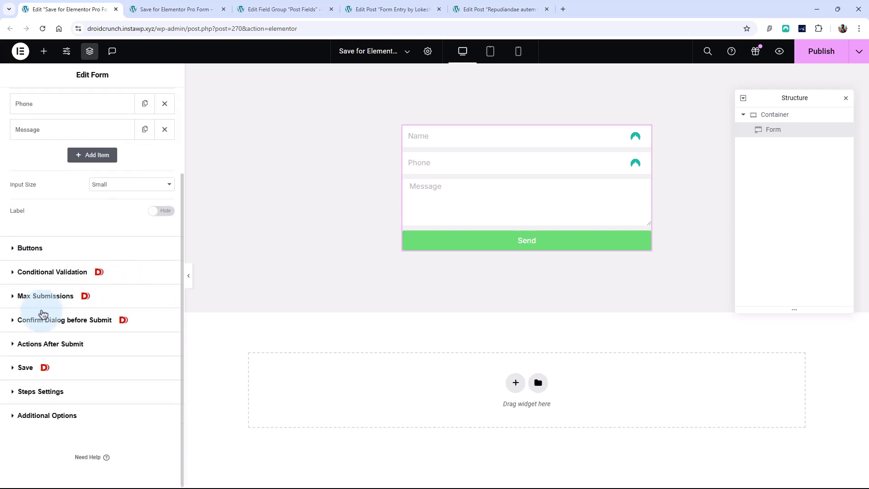
left_click(839, 53)
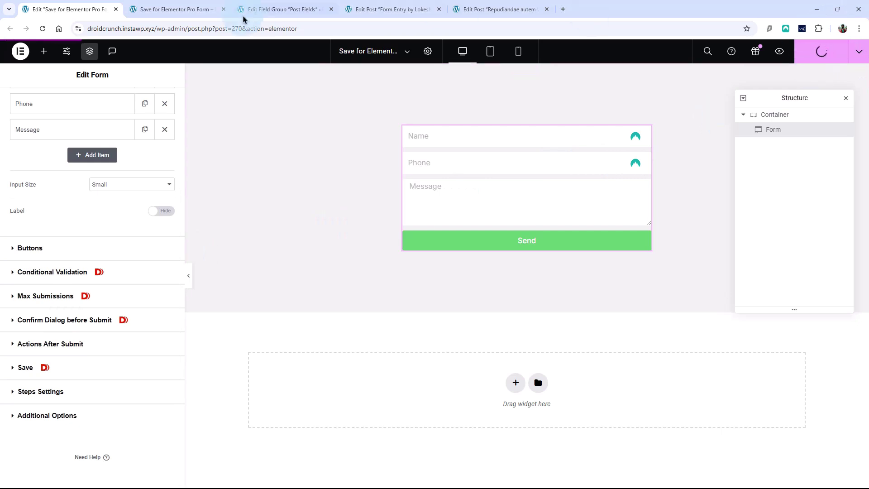
left_click(203, 8)
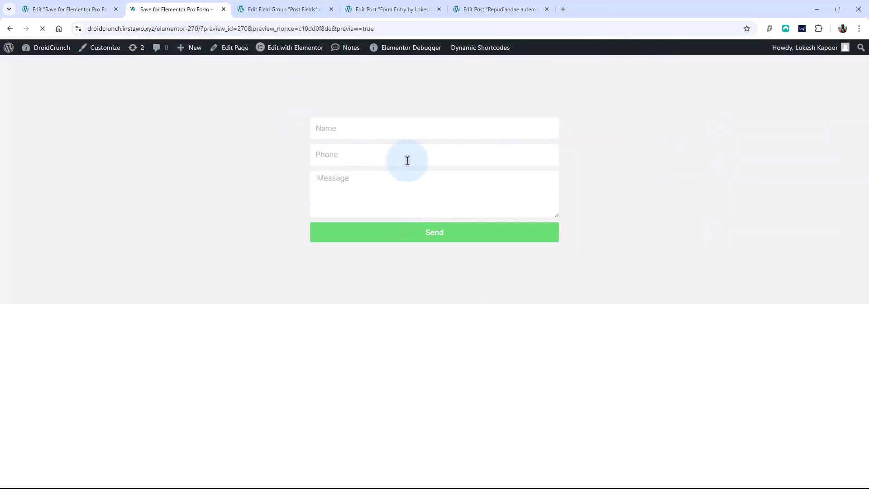
Step: Submit the form with a name, a phone number and the message "This post is valorized with content", and dismiss the save-personal-info prompt
left_click(379, 130)
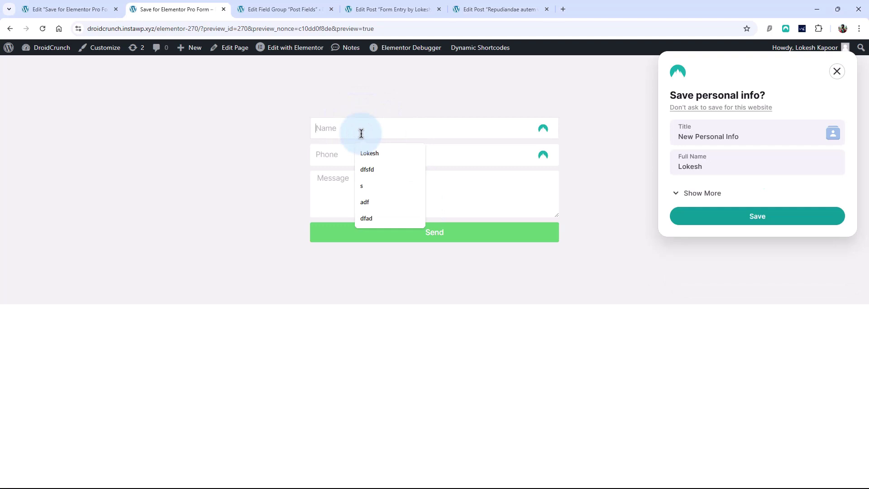
type("Prashant")
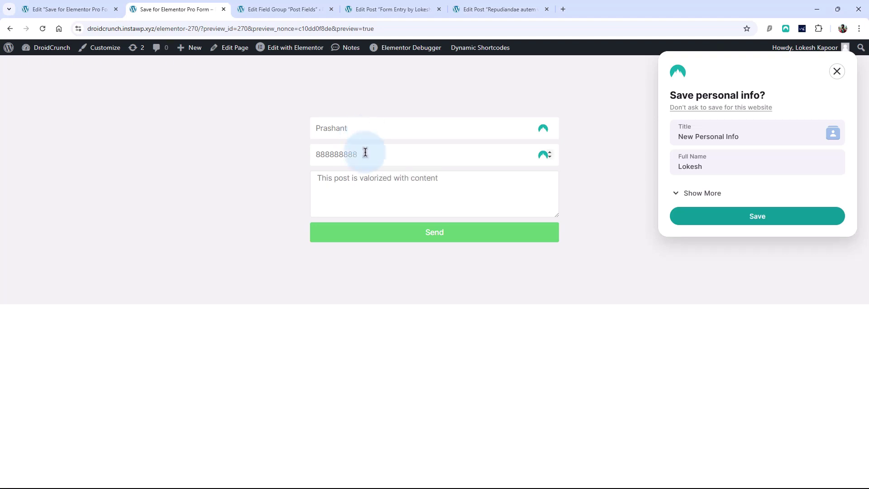
left_click(411, 228)
left_click(837, 71)
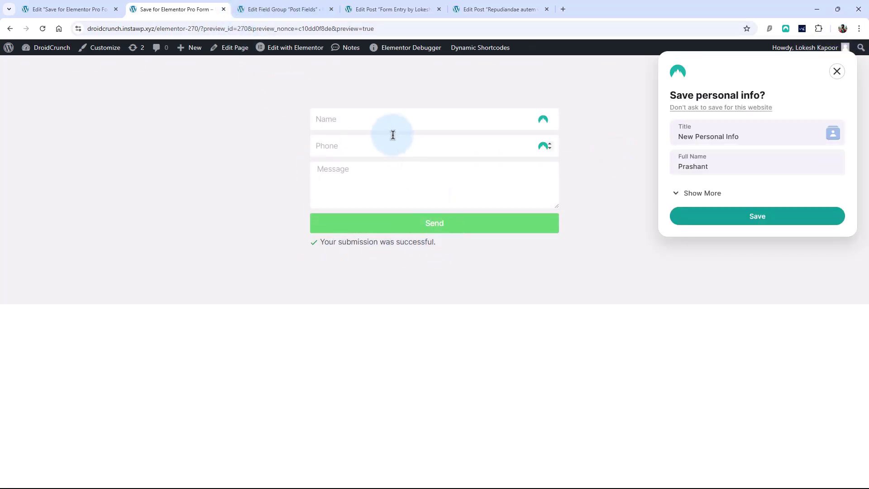
left_click(837, 71)
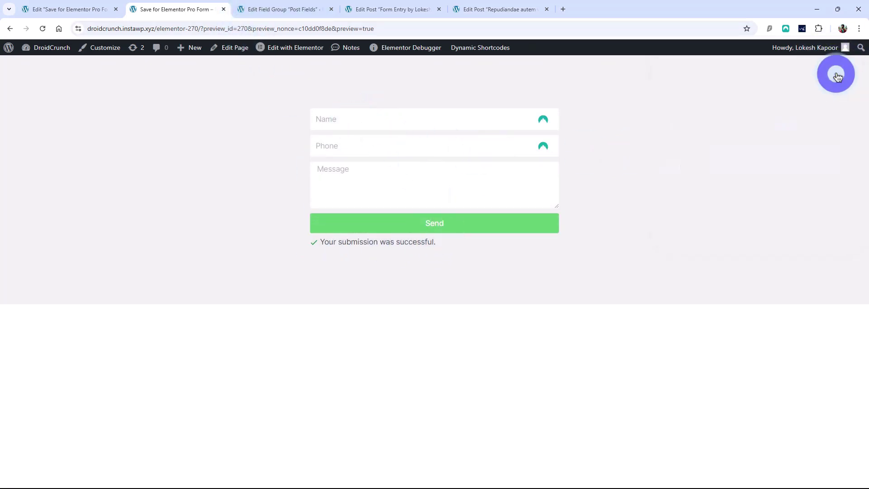
Step: Leave the outdated form entry post for the posts list, discarding unsaved changes, and reopen the newly updated form entry
left_click(254, 6)
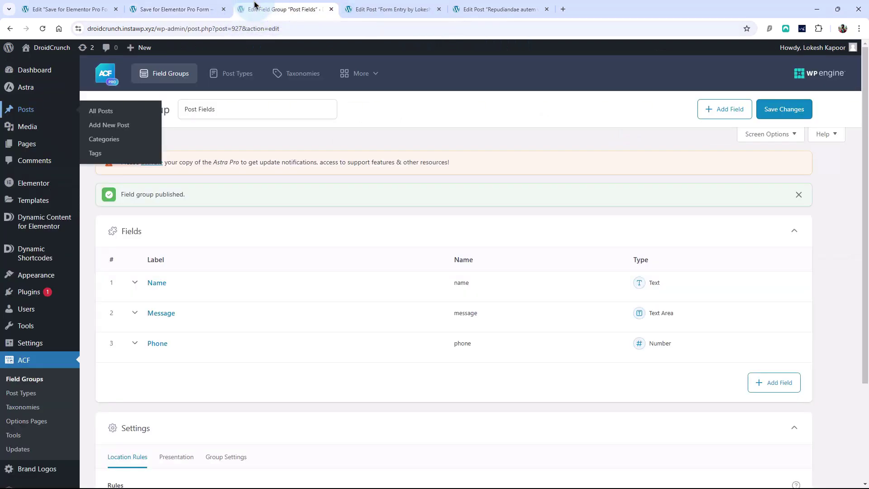
left_click_drag(866, 233, 867, 243)
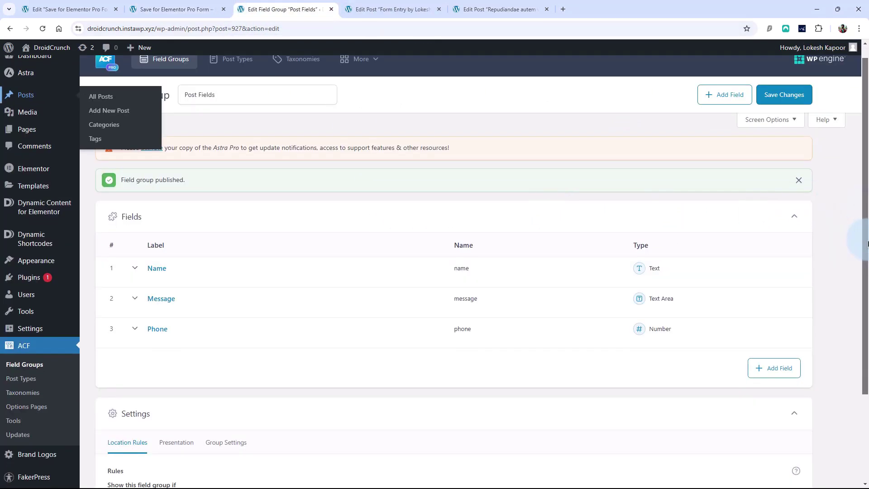
left_click(475, 9)
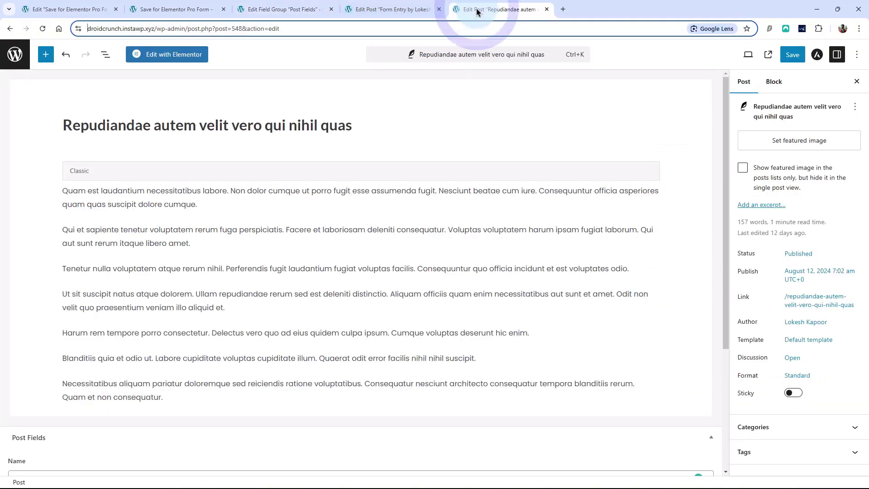
left_click(362, 9)
left_click(5, 52)
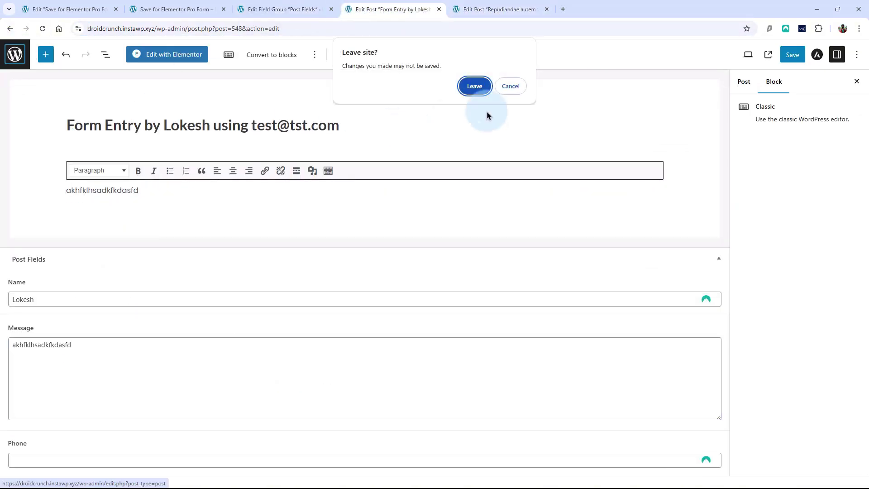
left_click(475, 86)
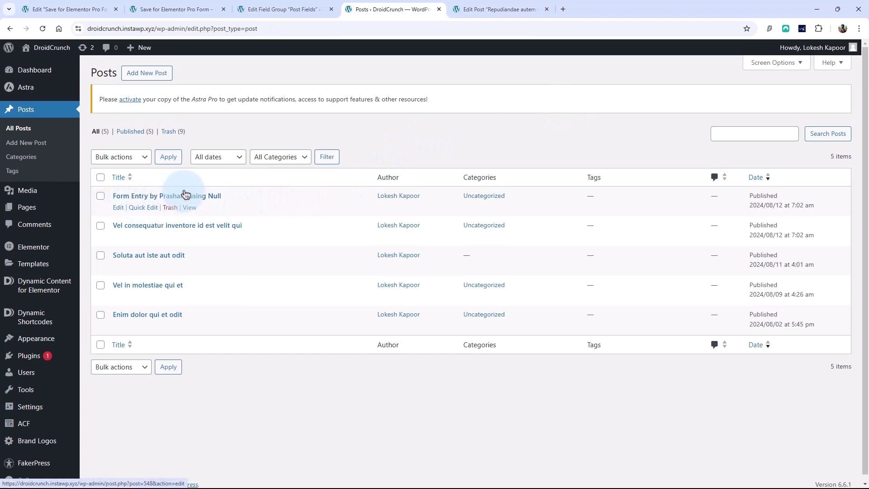
left_click(216, 196)
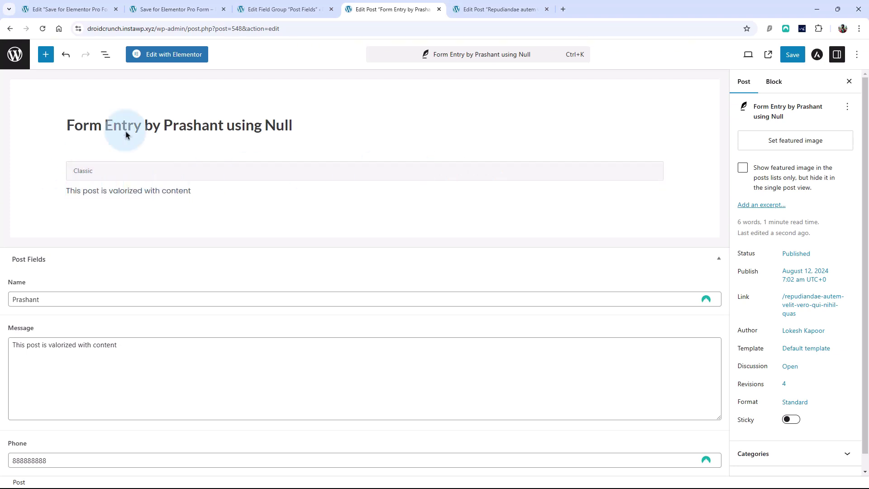
Step: Check the updated post's title, content and Name, Message and Phone fields against the submitted form data
double_click(281, 128)
left_click(316, 126)
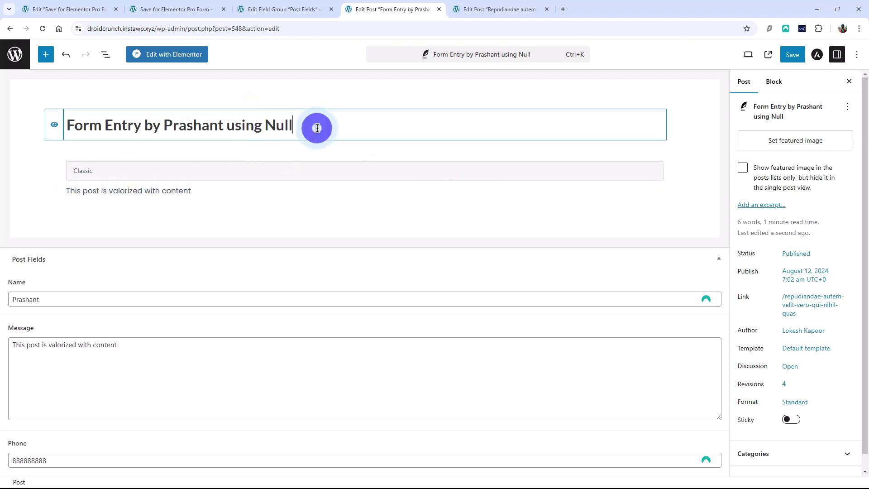
left_click(84, 189)
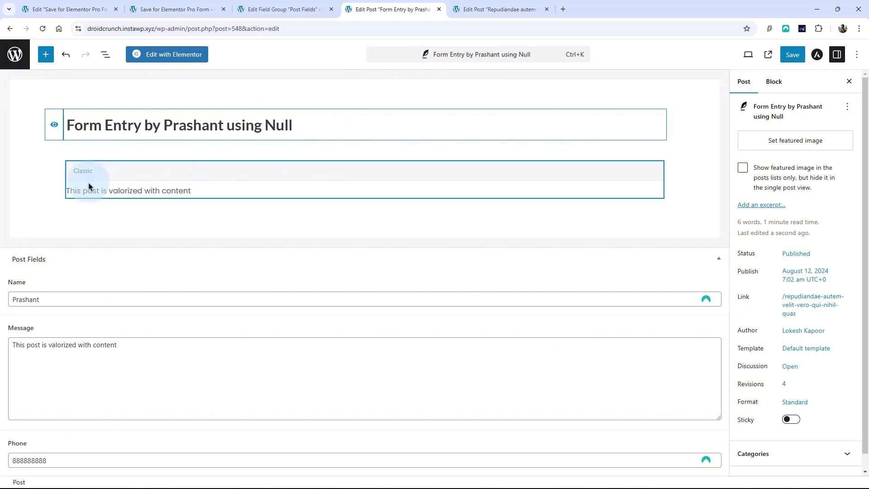
left_click(72, 190)
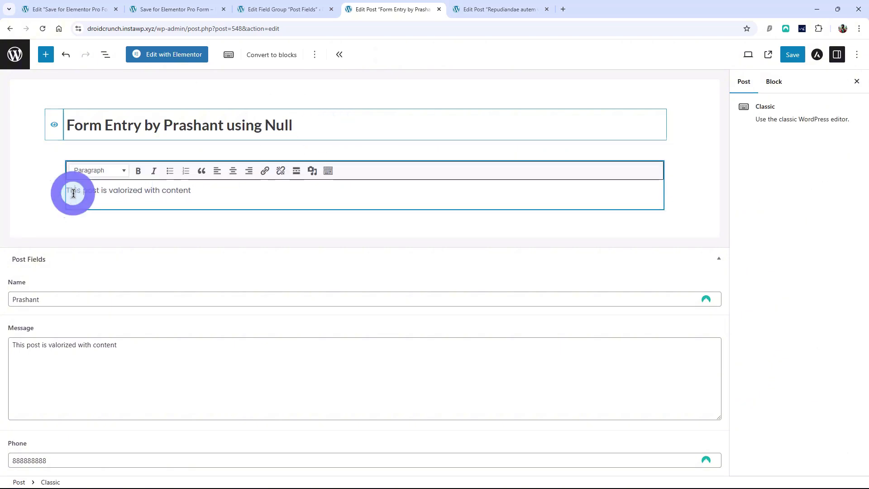
triple_click(69, 190)
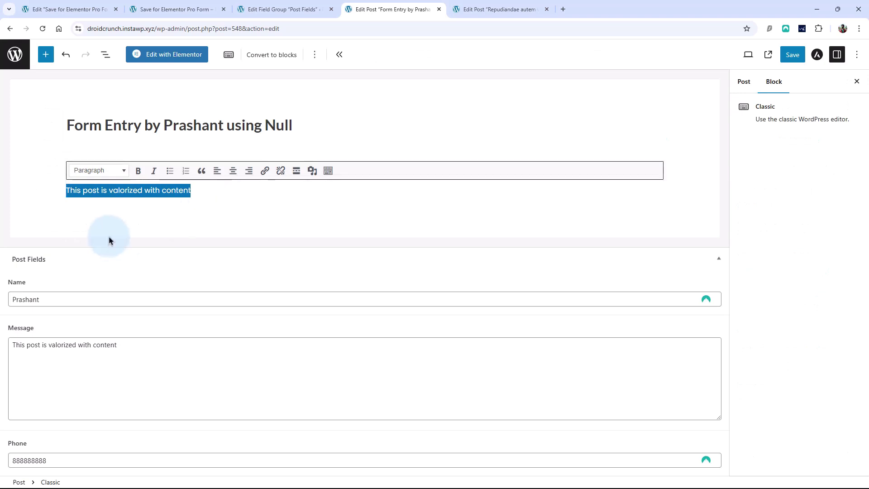
left_click_drag(63, 460, 5, 458)
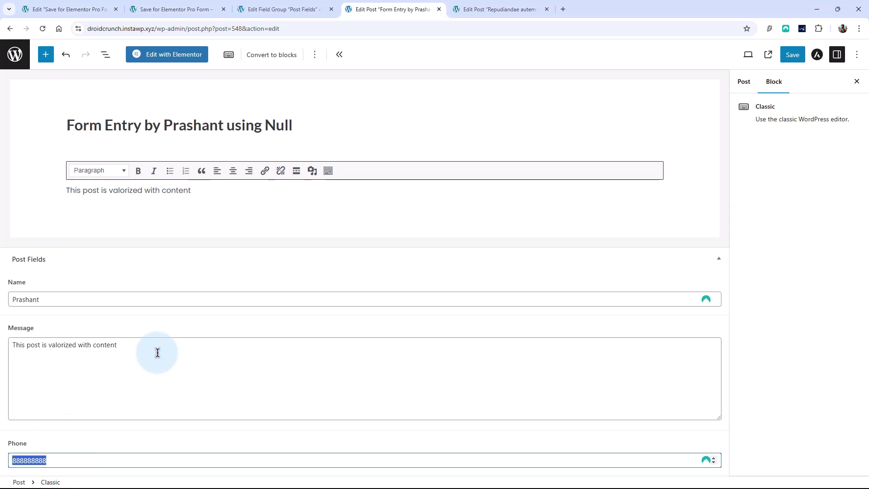
left_click_drag(154, 347, 15, 299)
Step: Return to the Elementor editor and open the form's Save settings
left_click(48, 8)
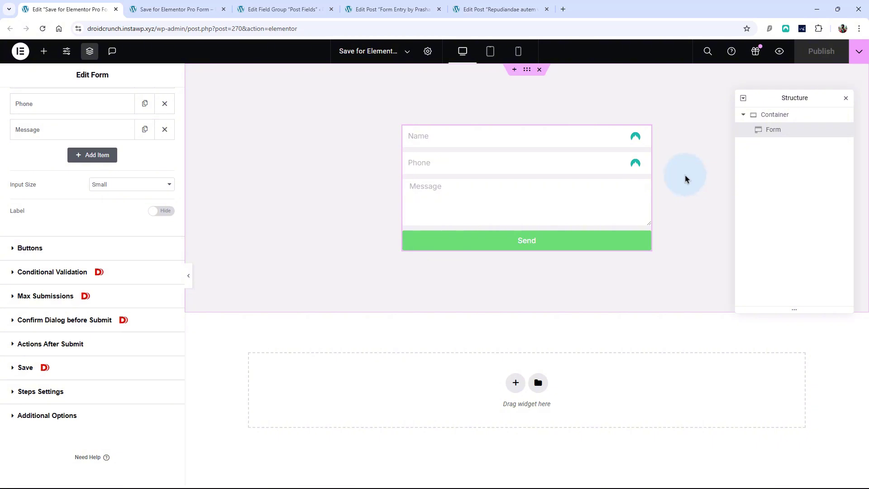
scroll(117, 165, "up", 3)
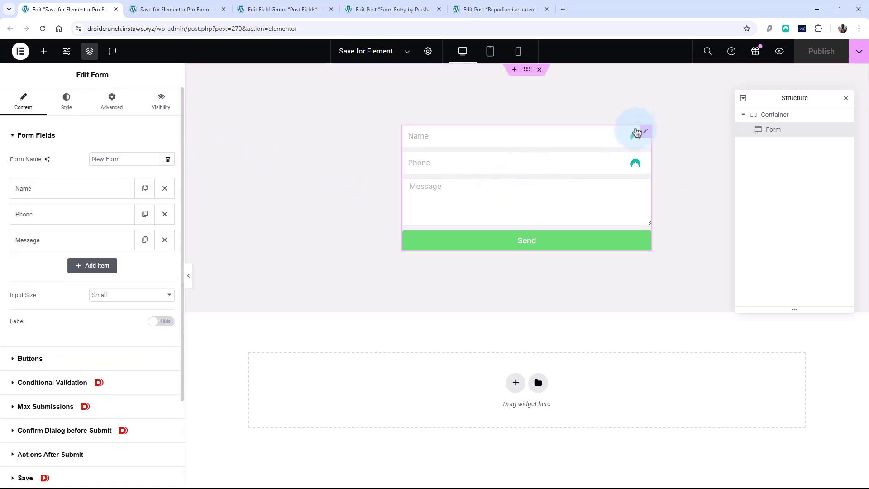
scroll(42, 228, "down", 3)
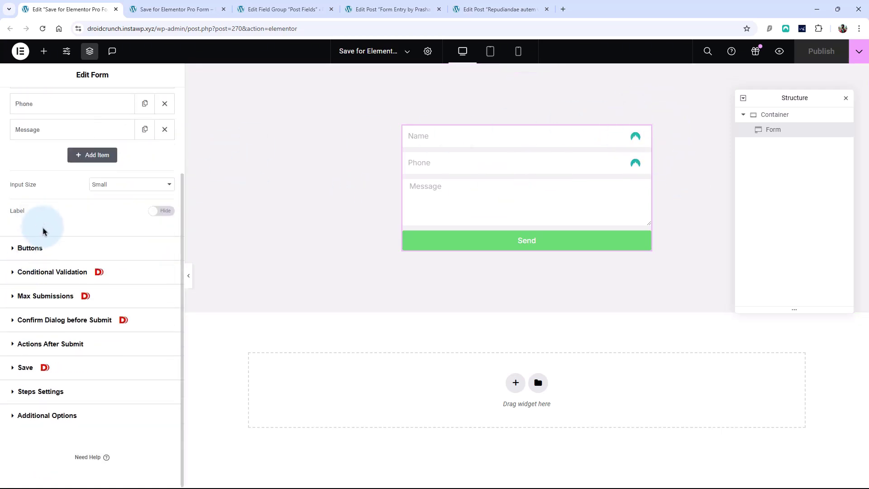
left_click(68, 364)
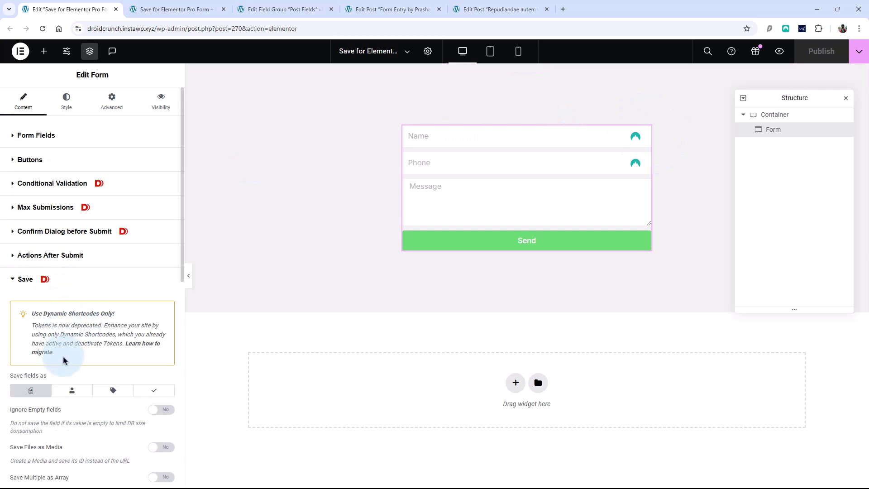
Step: Switch the Save fields as setting through User, Term and the last type, examining the settings offered for each
left_click(68, 386)
scroll(72, 378, "down", 3)
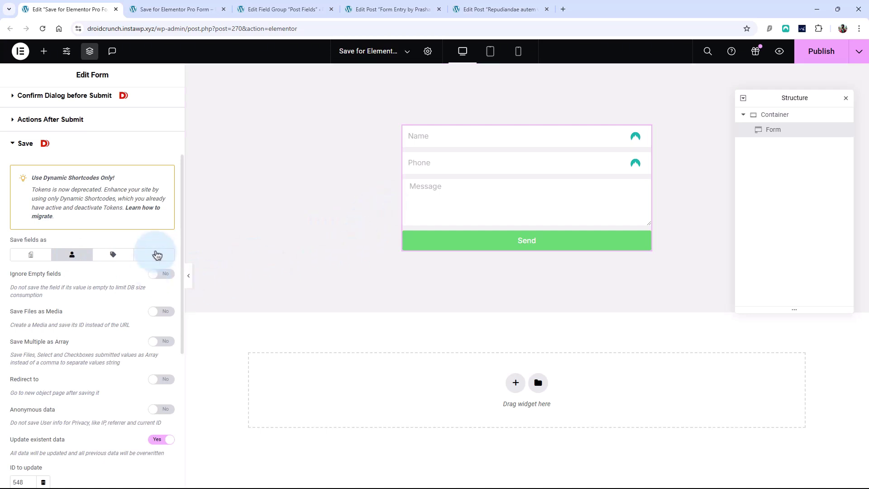
scroll(130, 216, "down", 2)
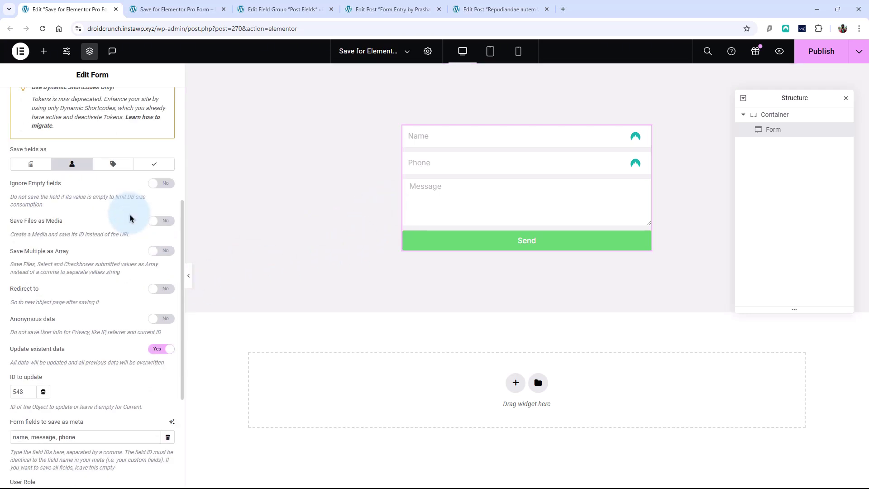
scroll(130, 218, "down", 3)
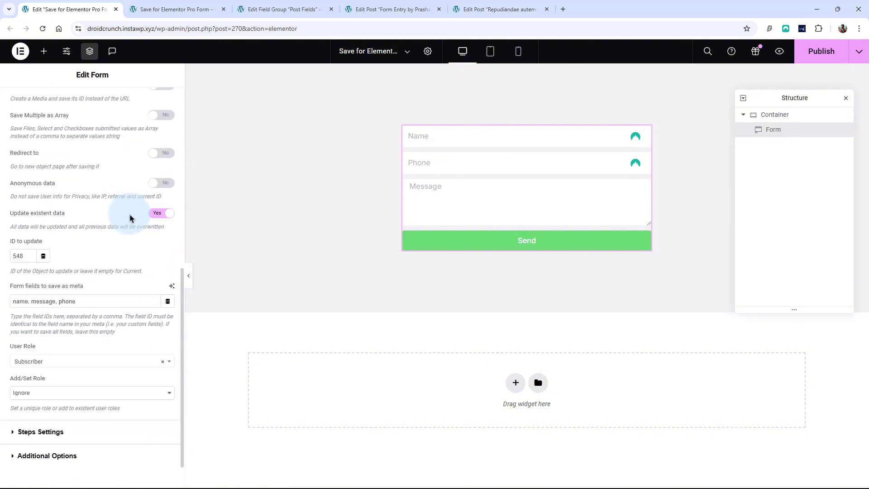
scroll(130, 218, "up", 2)
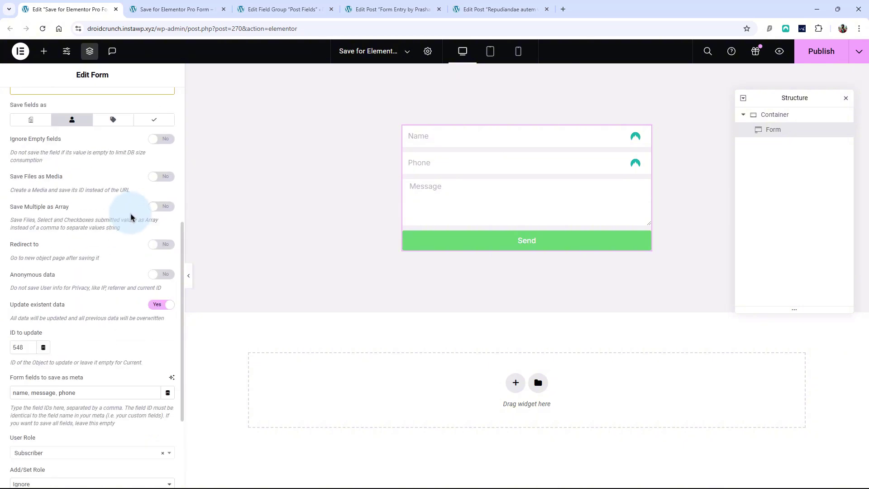
scroll(19, 256, "up", 1)
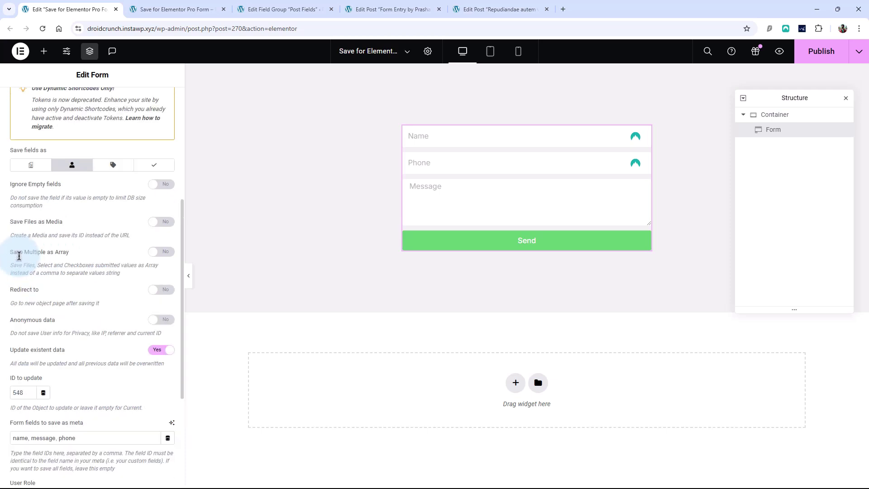
left_click(111, 173)
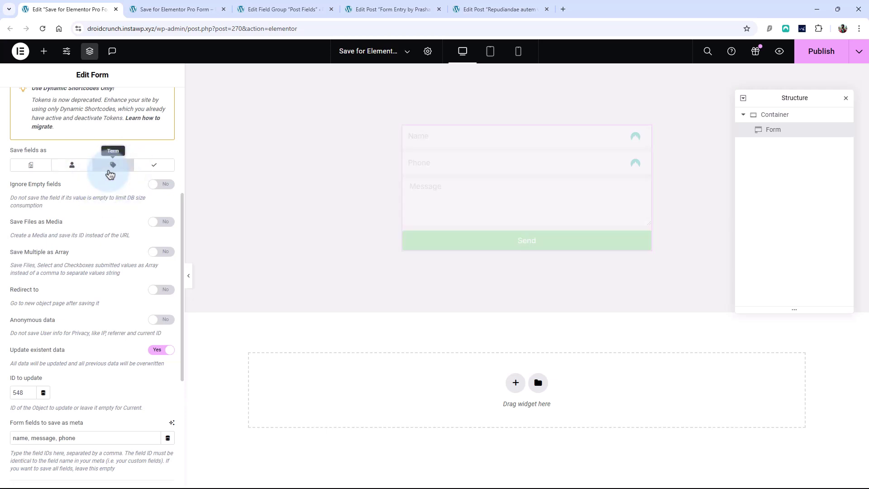
left_click(150, 167)
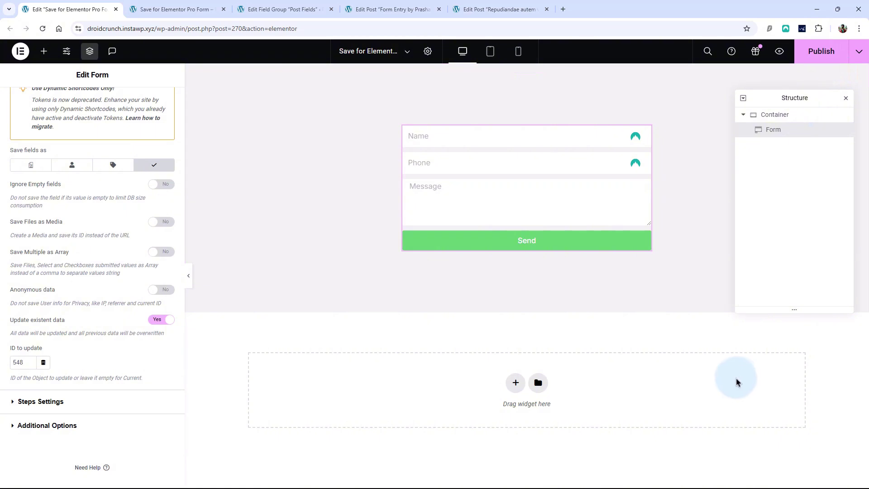
key("alt+Tab")
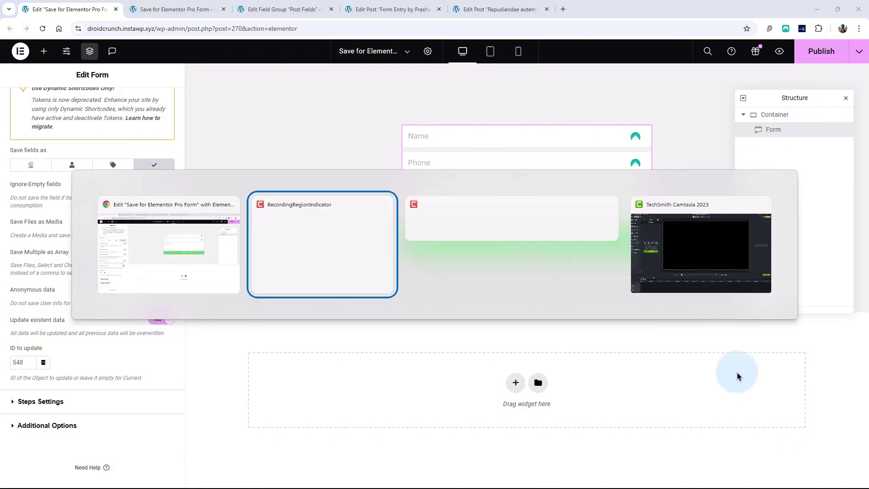
key("alt+Tab")
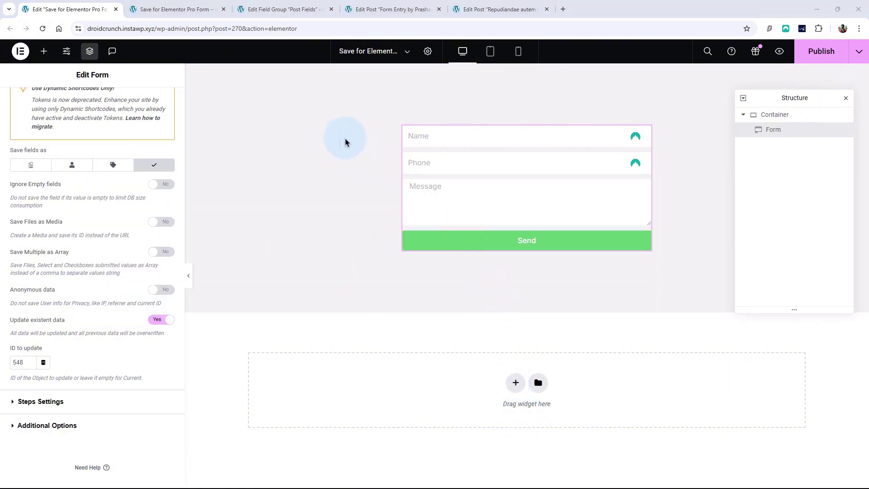